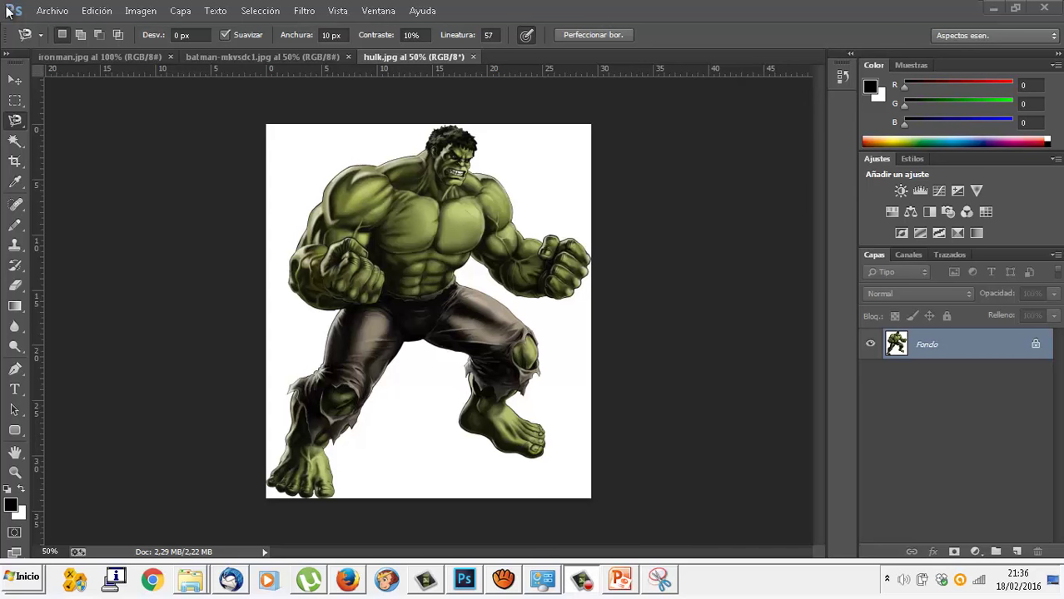
# - Open the Spider-Man_07 image from ud10-photoshop > imagenesud1002, accepting the missing-profile warning
pyautogui.click(52, 10)
pyautogui.click(62, 42)
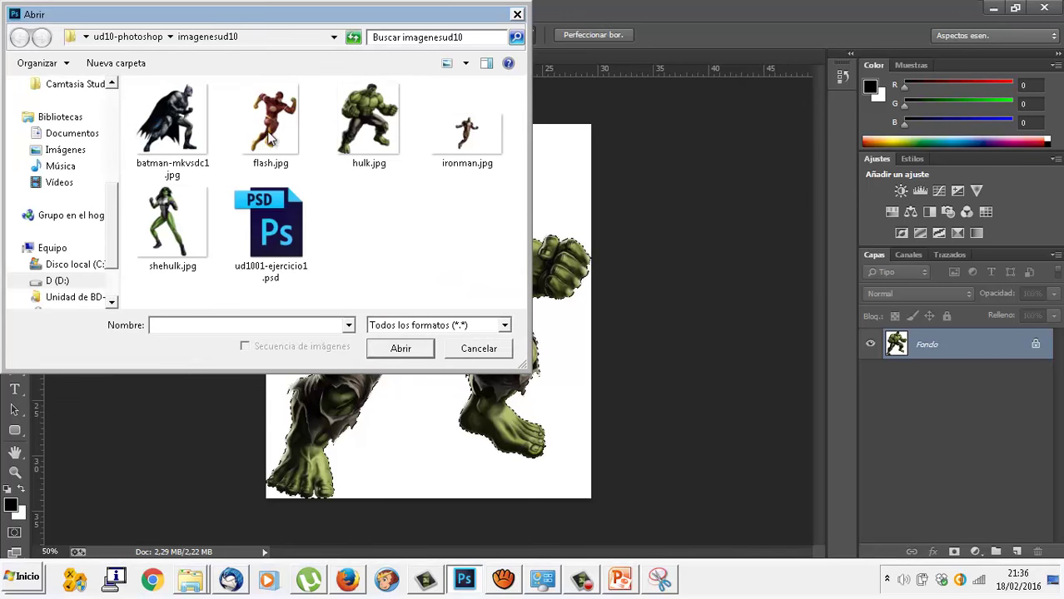
pyautogui.click(125, 37)
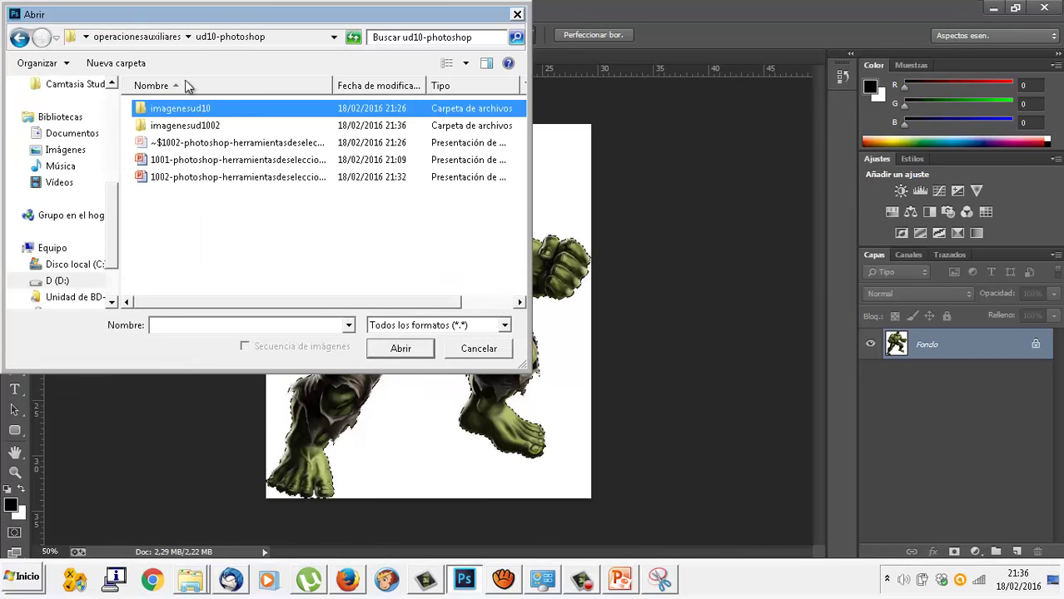
pyautogui.doubleClick(195, 125)
pyautogui.doubleClick(196, 133)
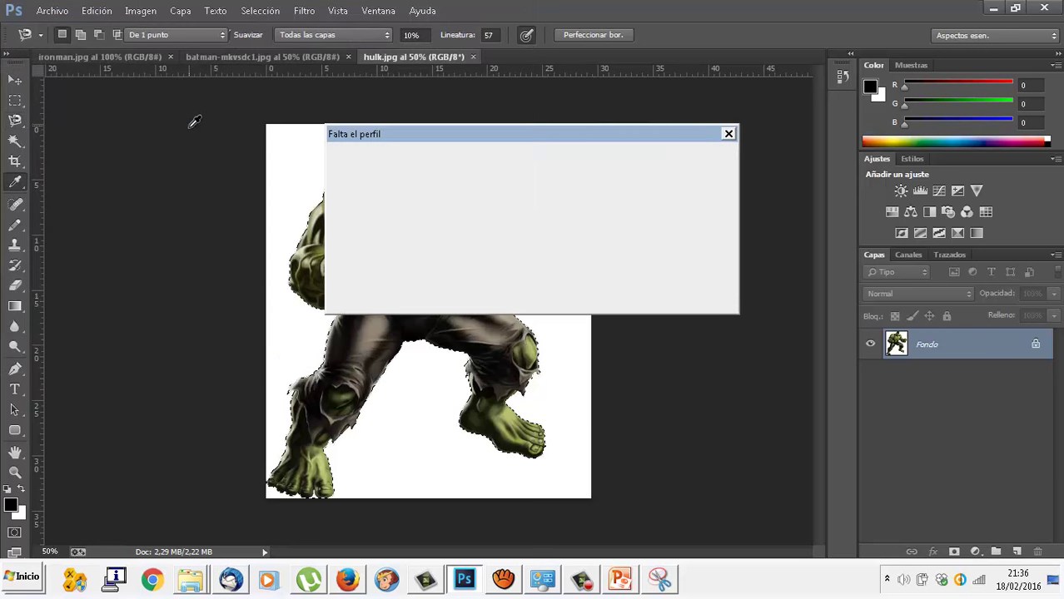
pyautogui.click(596, 292)
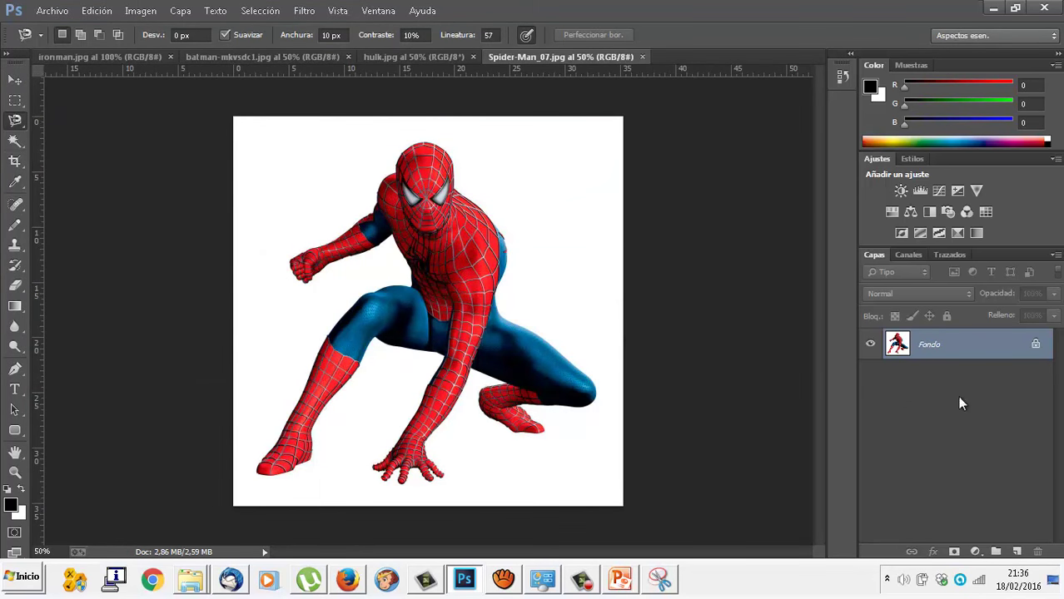
# - Switch to the Magnetic Lasso and trace Spider-Man's edge from his head down to his hand
pyautogui.rightClick(16, 121)
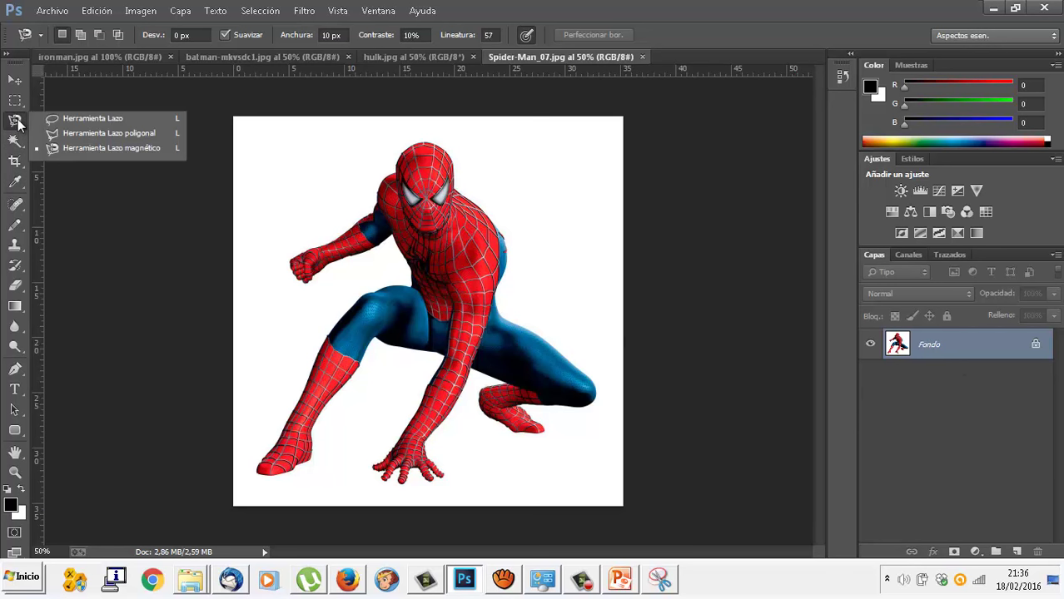
pyautogui.click(75, 153)
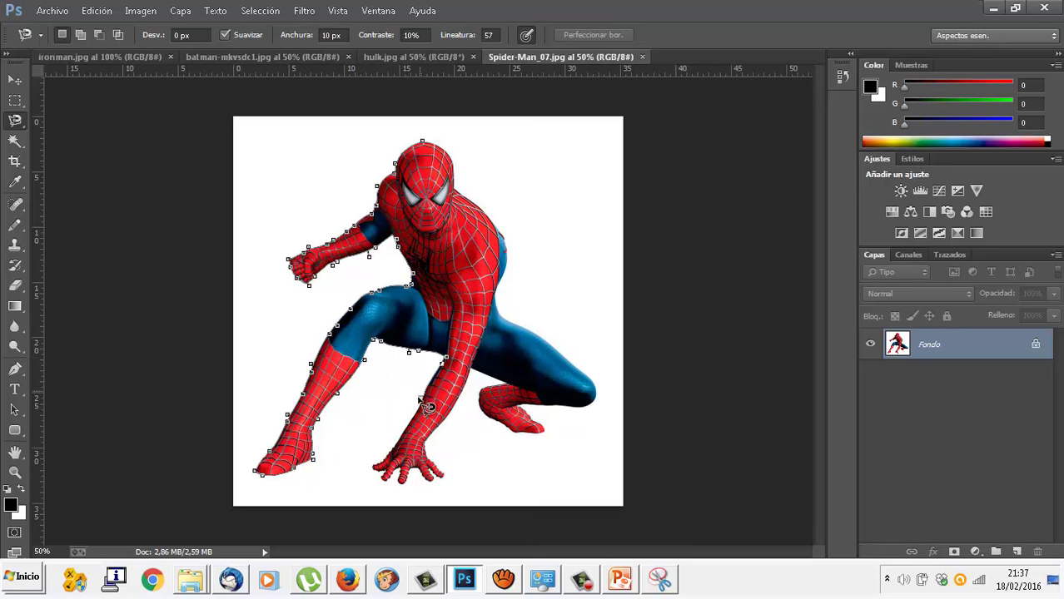
pyautogui.click(372, 466)
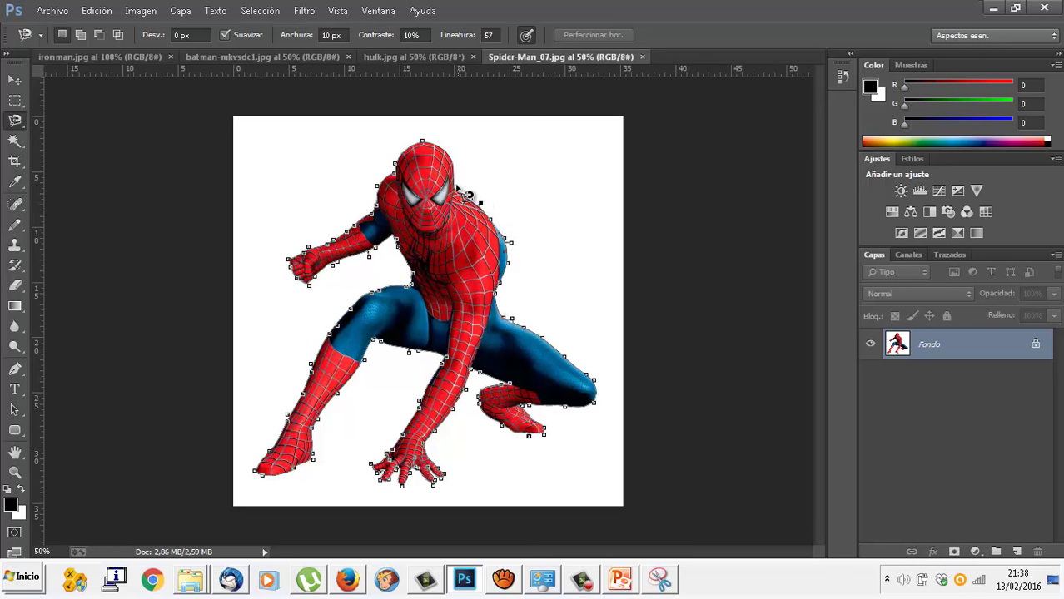
# - Close the magnetic lasso outline back at the starting point on Spider-Man's head
pyautogui.click(432, 147)
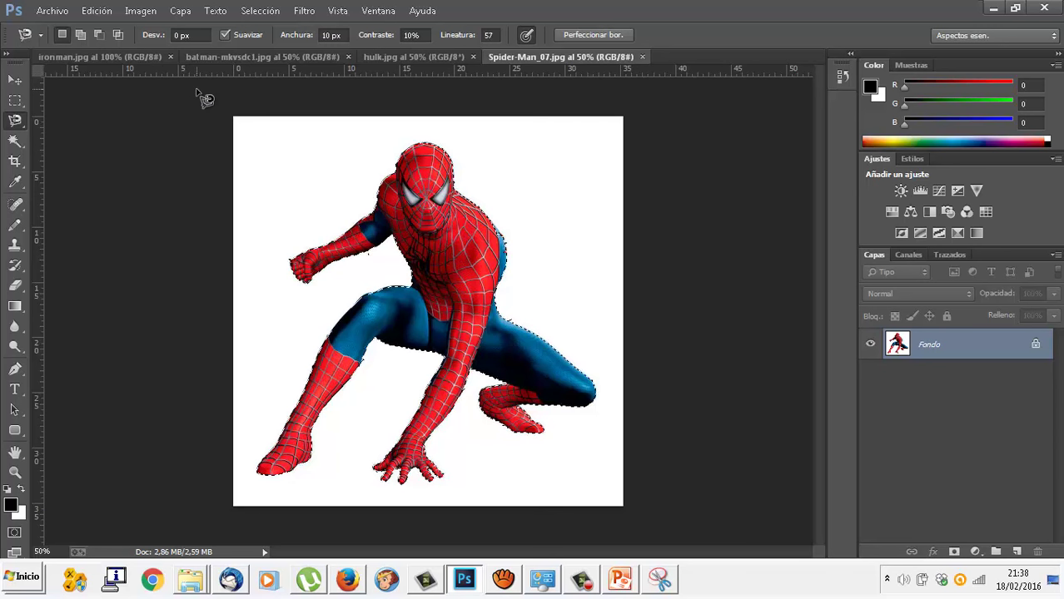
# - Copy the selected Spider-Man and paste him onto a new layer, Capa 1
pyautogui.click(97, 10)
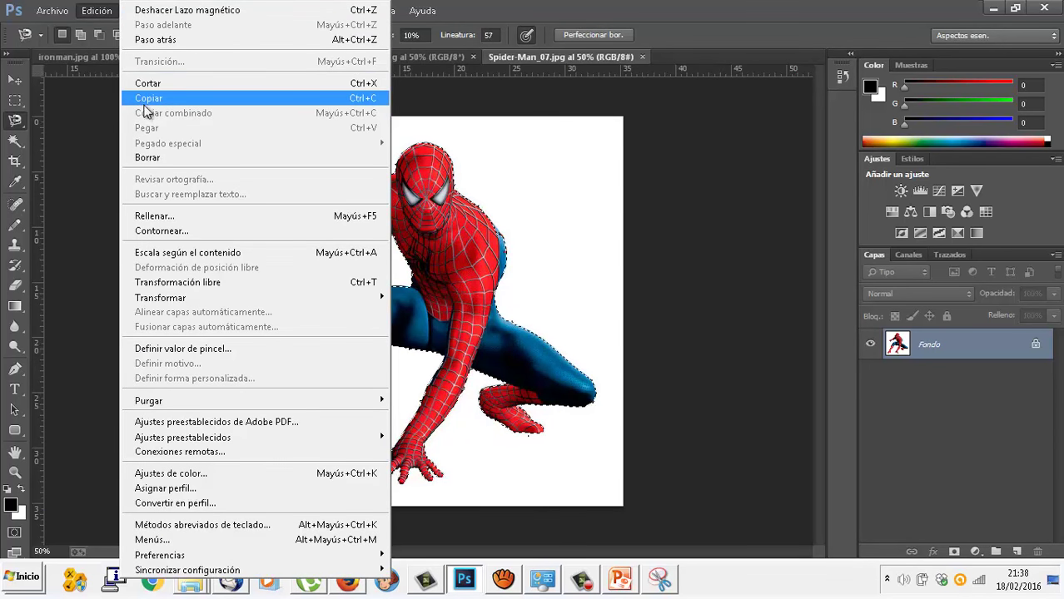
pyautogui.click(145, 99)
pyautogui.click(96, 11)
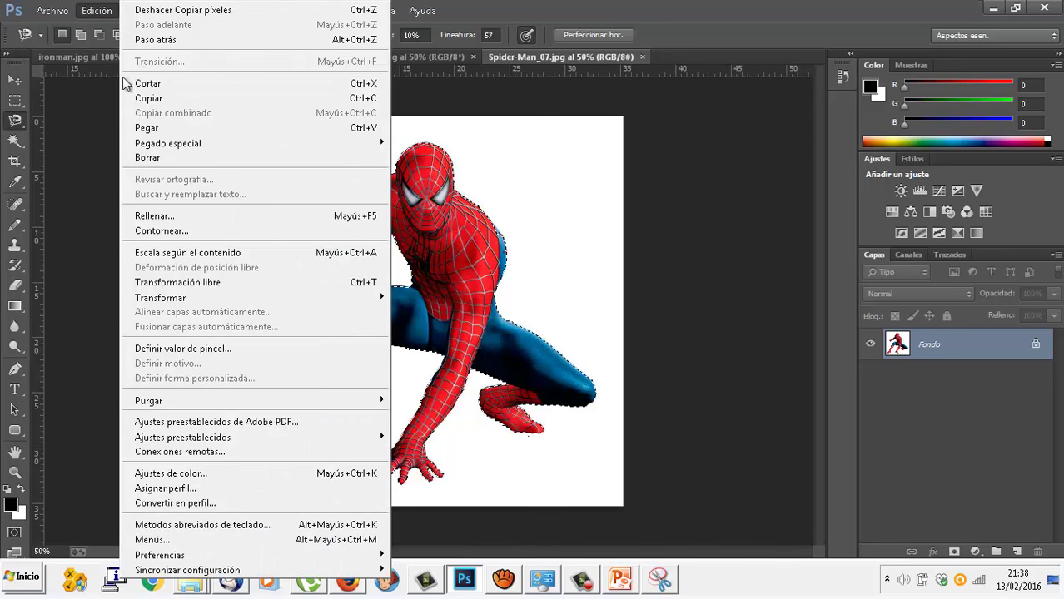
pyautogui.click(110, 127)
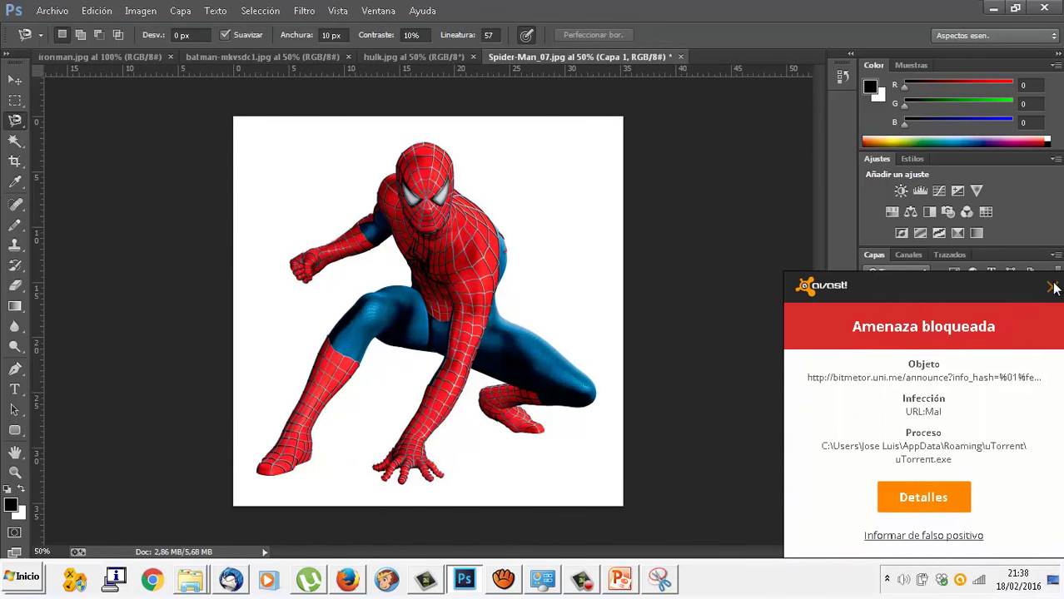
# - Hide Fondo, nudge Capa 1 right and down, then hide Capa 1 and show Fondo again
pyautogui.click(1051, 286)
pyautogui.click(870, 376)
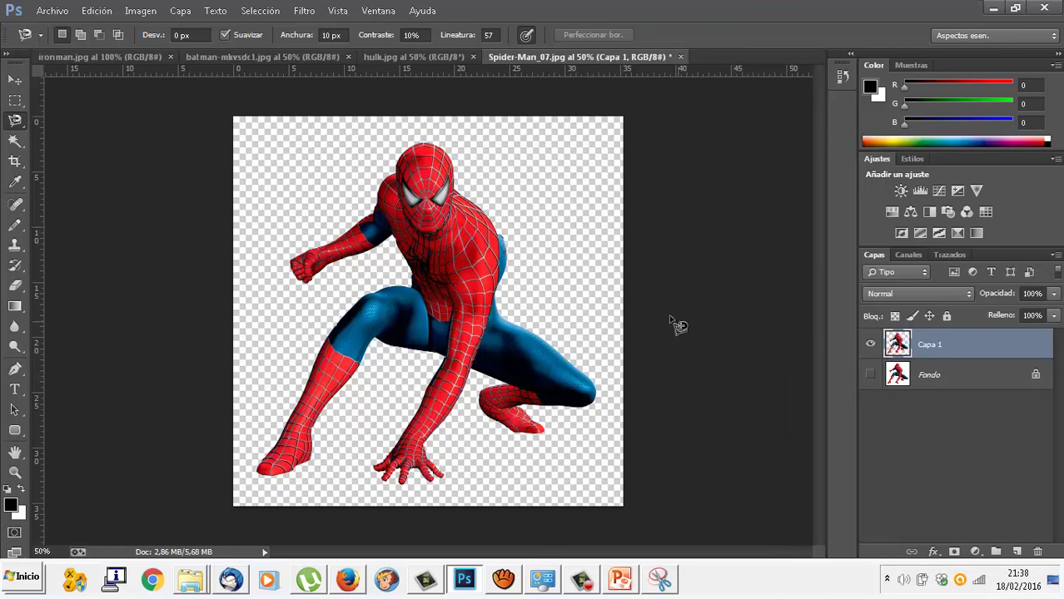
pyautogui.click(16, 80)
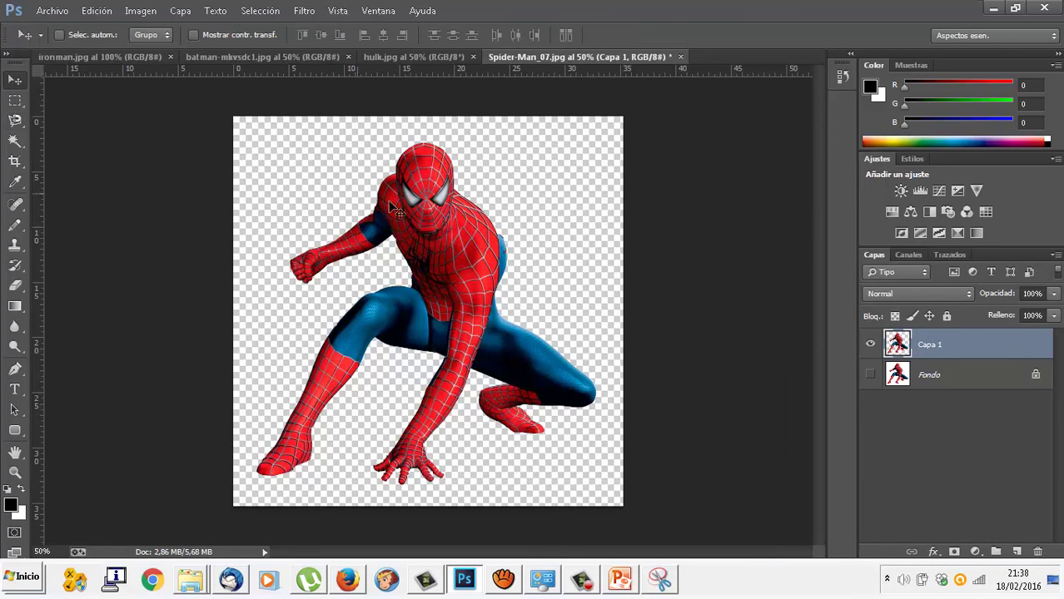
pyautogui.moveTo(389, 203)
pyautogui.mouseDown()
pyautogui.moveTo(451, 208)
pyautogui.moveTo(445, 236)
pyautogui.mouseUp()
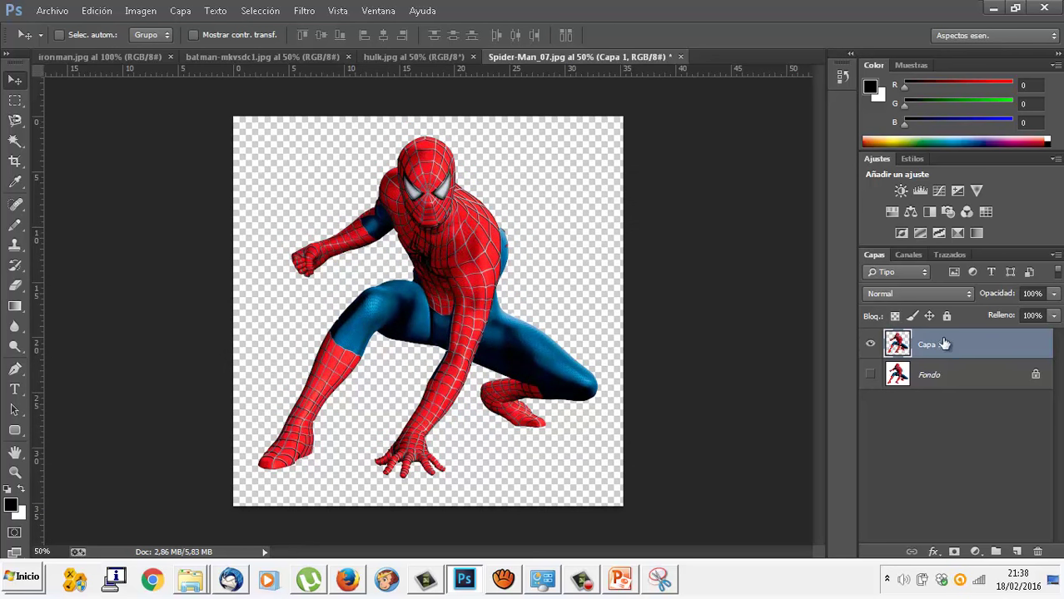
pyautogui.click(871, 344)
pyautogui.click(870, 374)
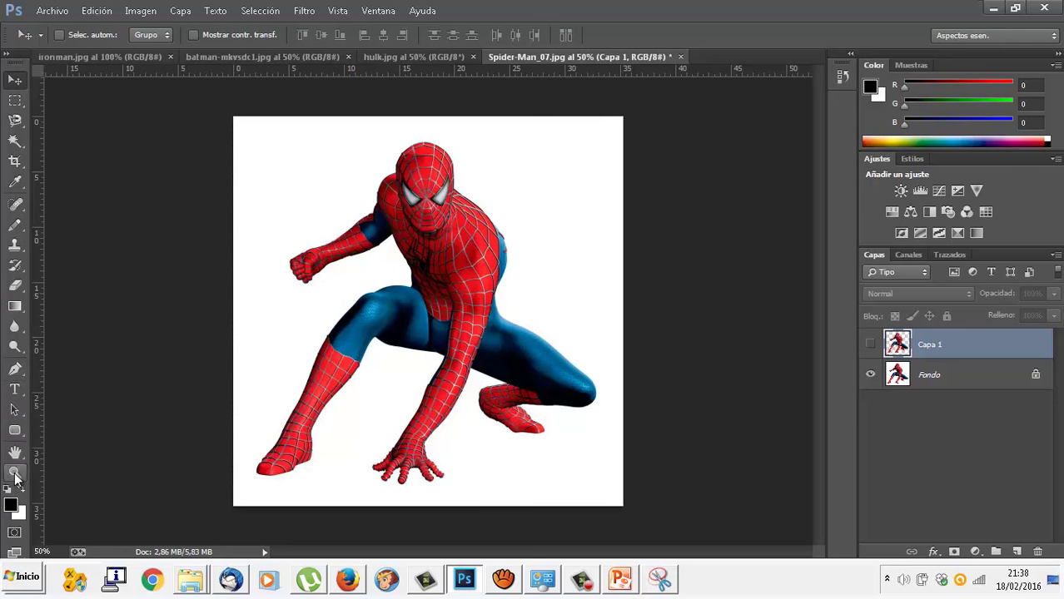
# - Zoom to 200% around Spider-Man's hand, then bring the PowerPoint lesson to the front
pyautogui.click(15, 472)
pyautogui.click(417, 417)
pyautogui.click(425, 441)
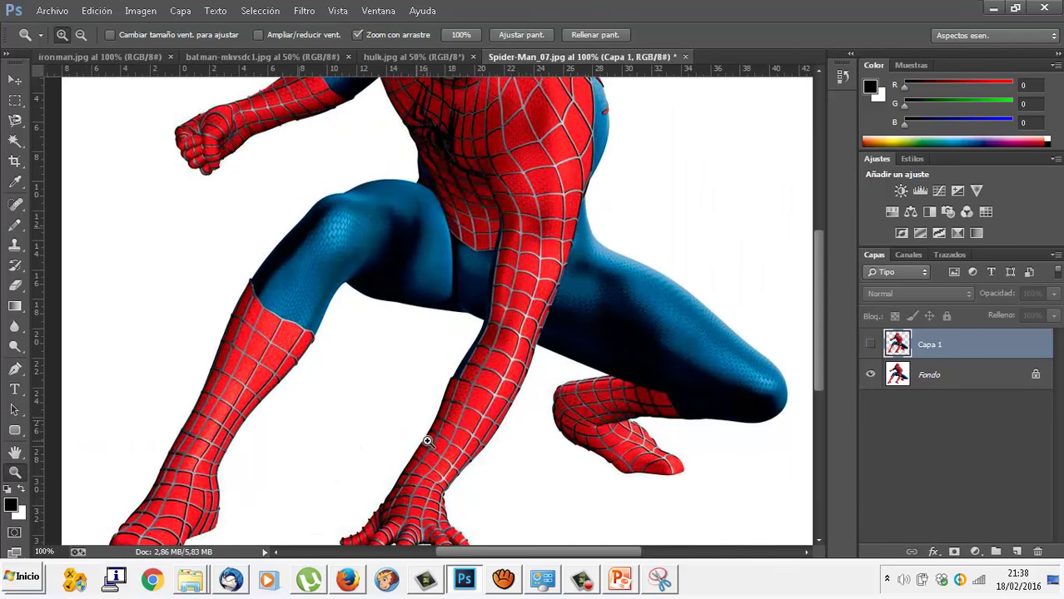
pyautogui.moveTo(425, 442)
pyautogui.mouseDown()
pyautogui.moveTo(407, 446)
pyautogui.moveTo(605, 456)
pyautogui.mouseUp()
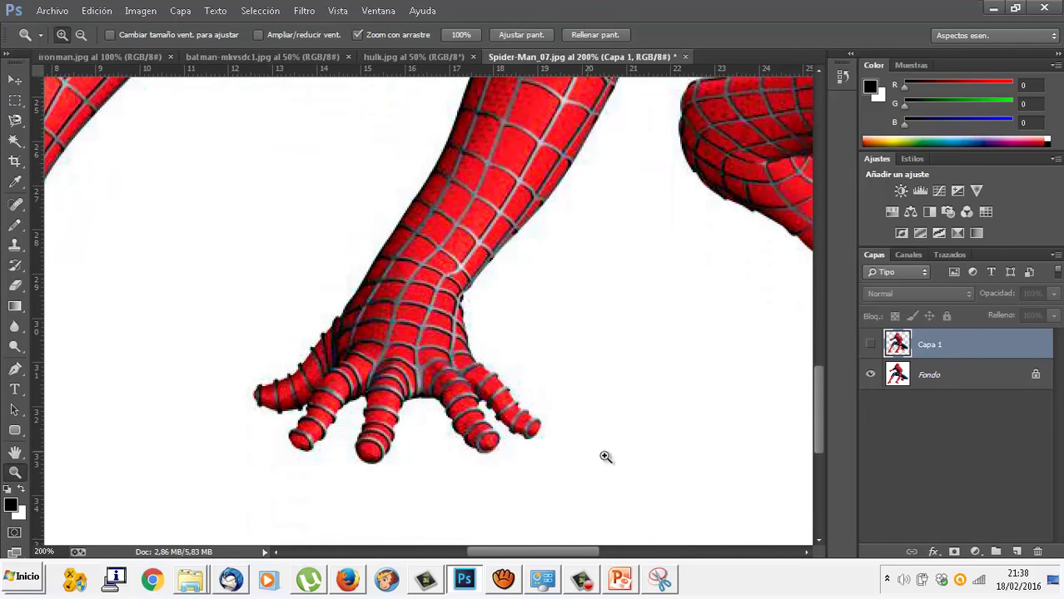
pyautogui.click(611, 590)
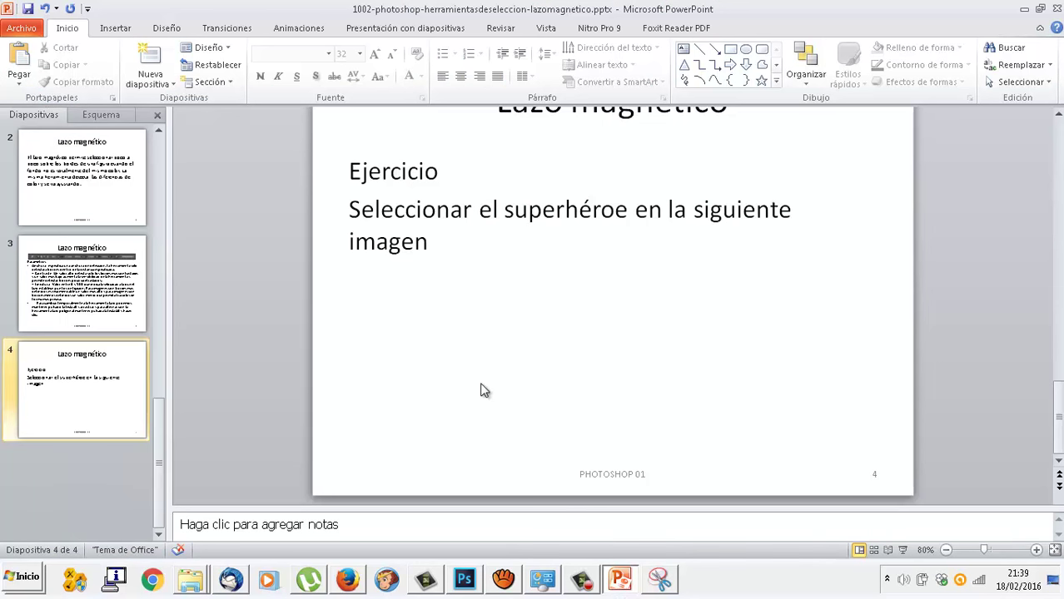
# - Duplicate slide 4 as slide 5 and replace its body text with 'Herramienta LUPA'
pyautogui.click(83, 374)
pyautogui.rightClick(83, 374)
pyautogui.click(150, 191)
pyautogui.click(401, 218)
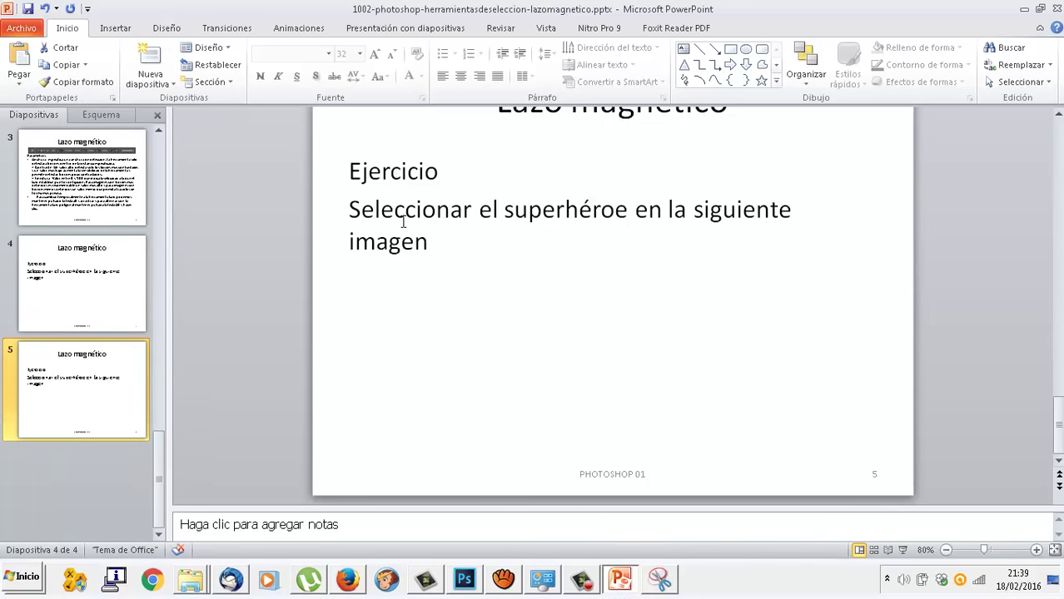
pyautogui.hotkey('ctrl', 'a')
pyautogui.write('H')
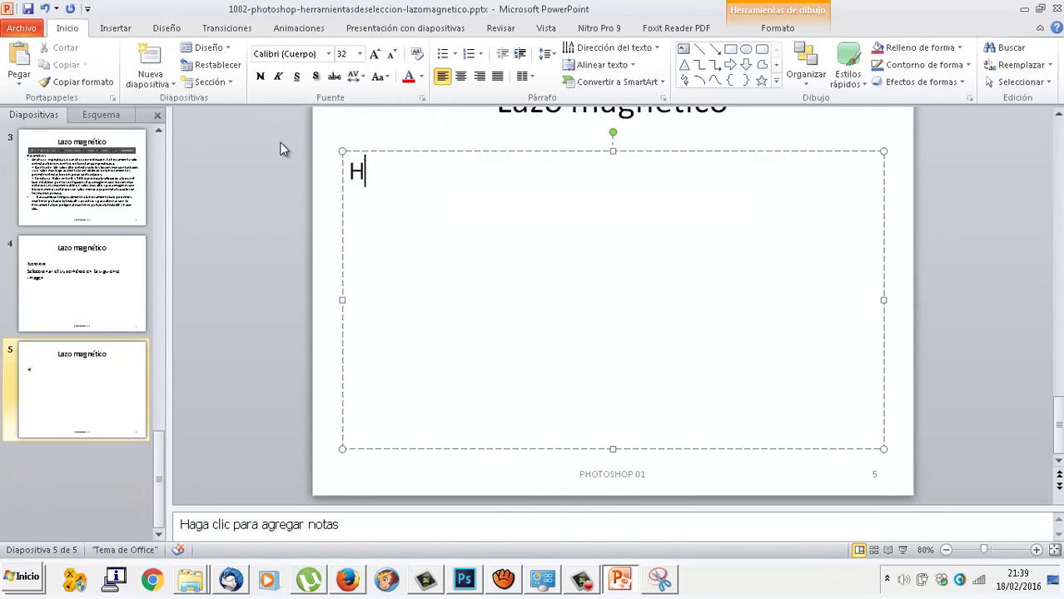
pyautogui.write('erramienta LUPA')
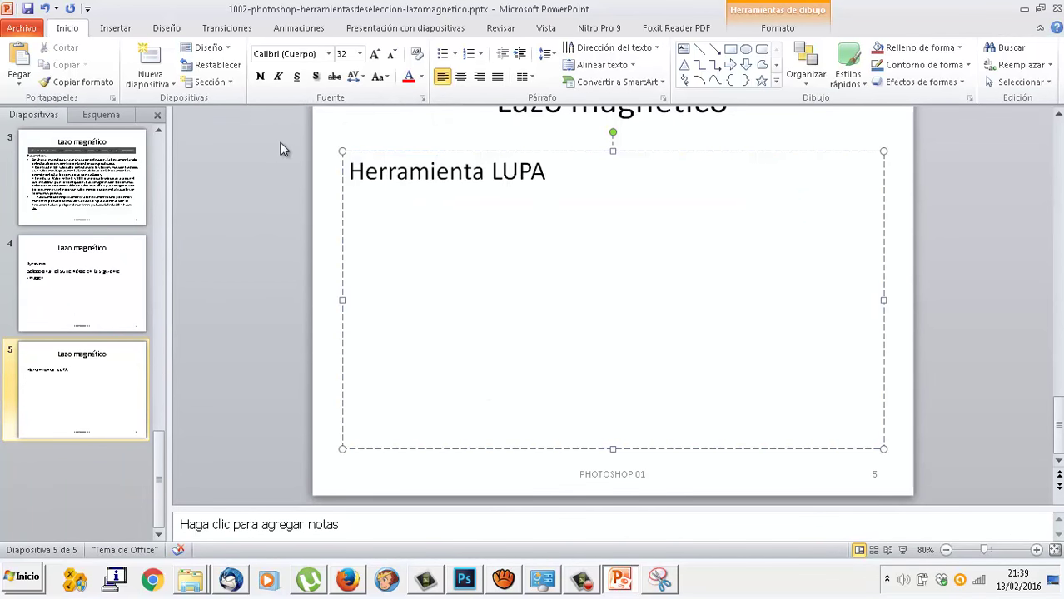
# - Snip Photoshop's Zoom tool icon with the Snipping Tool
pyautogui.click(465, 578)
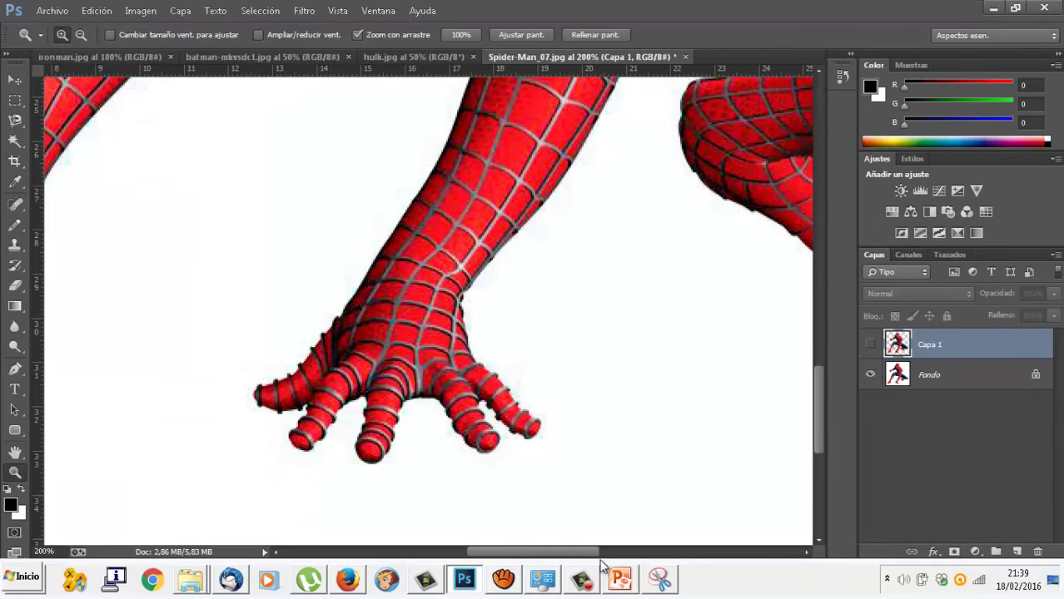
pyautogui.click(659, 580)
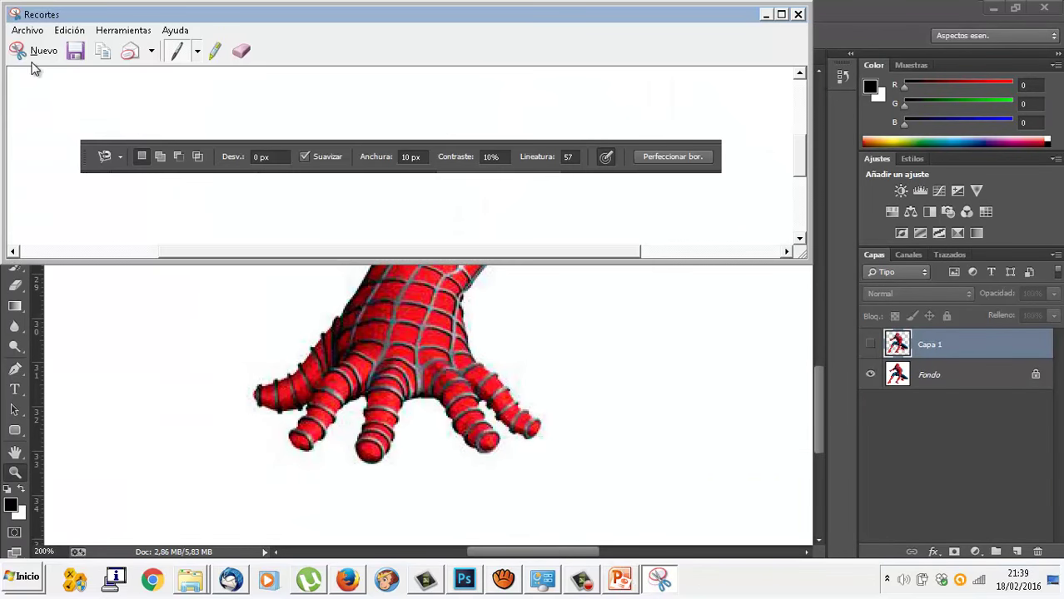
pyautogui.click(39, 52)
pyautogui.moveTo(3, 460); pyautogui.dragTo(34, 487)
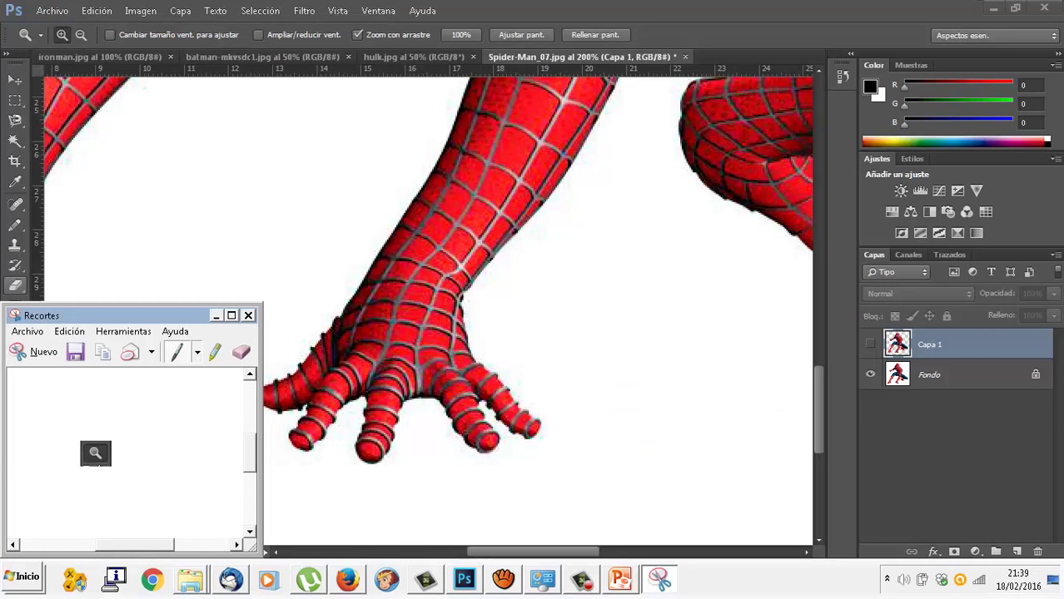
# - Paste and enlarge the magnifier icon on slide 5, change LUPA to ZOOM, and add the space-bar panning tip
pyautogui.click(620, 580)
pyautogui.hotkey('ctrl', 'v')
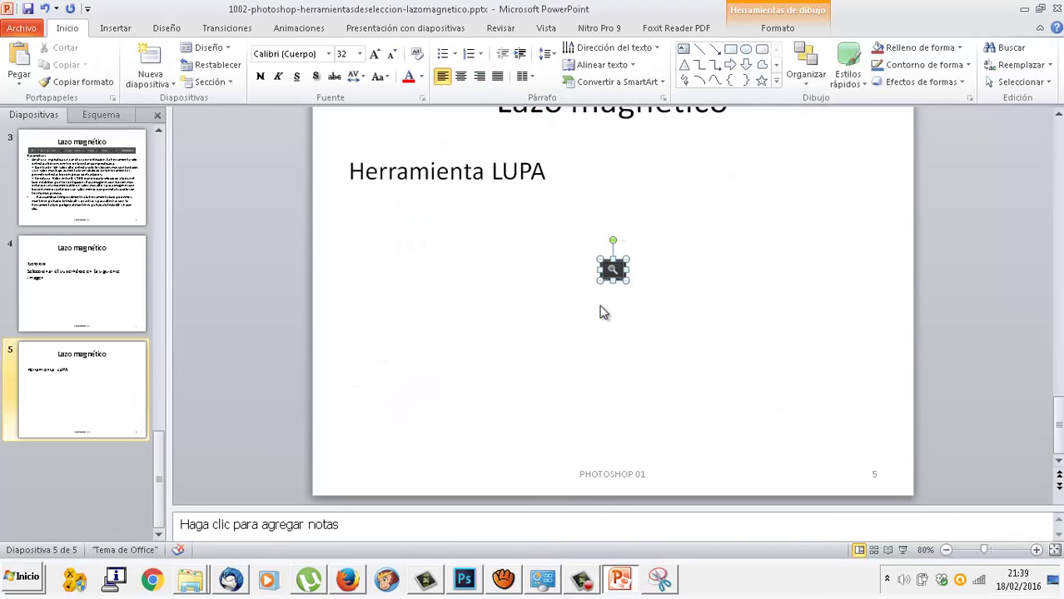
pyautogui.moveTo(613, 269)
pyautogui.mouseDown()
pyautogui.moveTo(616, 174)
pyautogui.moveTo(693, 239)
pyautogui.moveTo(689, 195)
pyautogui.mouseUp()
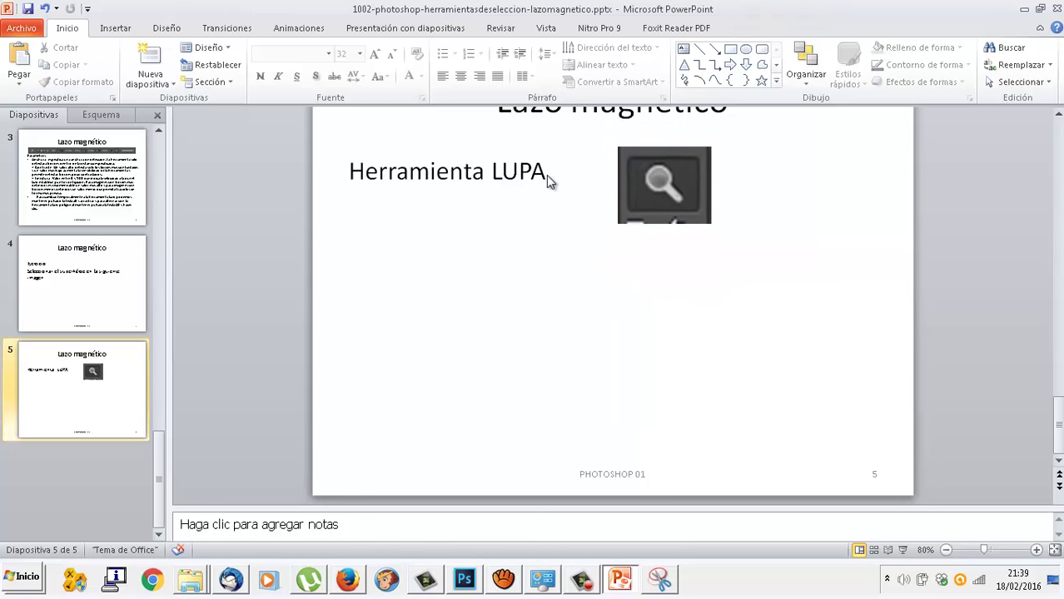
pyautogui.moveTo(546, 174); pyautogui.dragTo(498, 172)
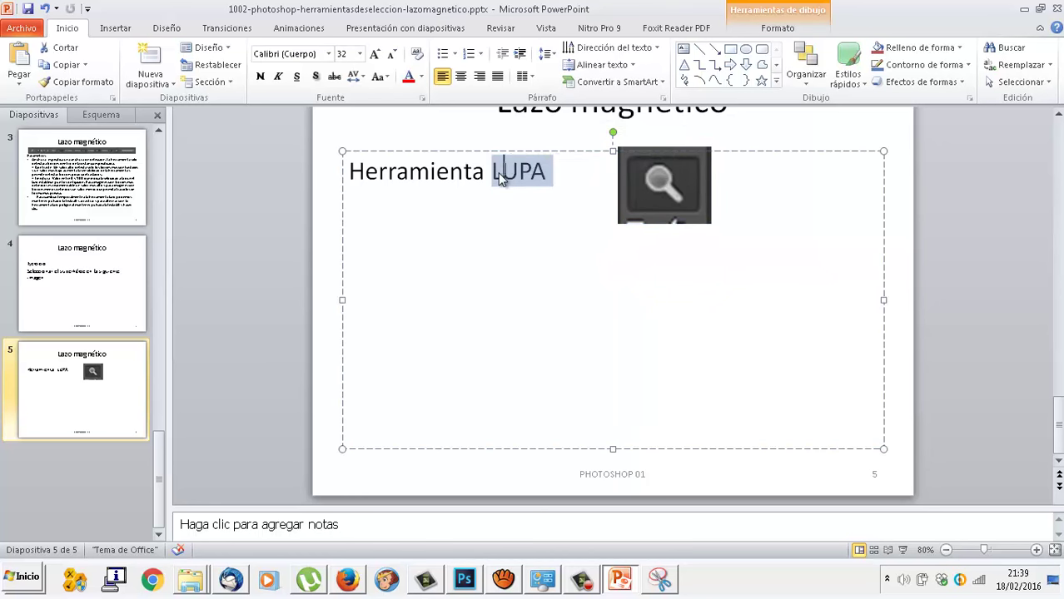
pyautogui.write('ZOOM')
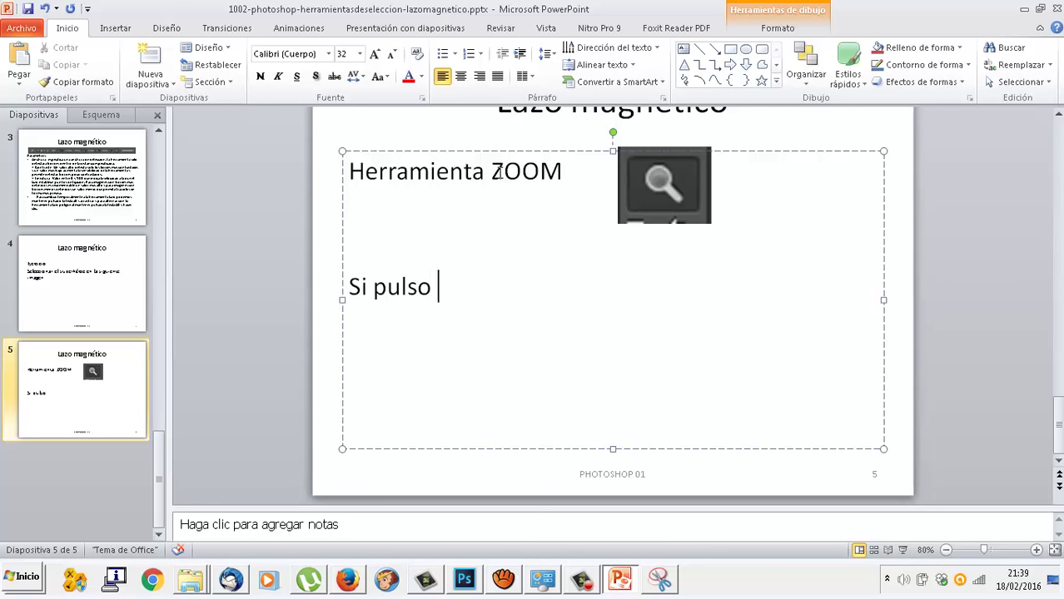
pyautogui.write('la barra')
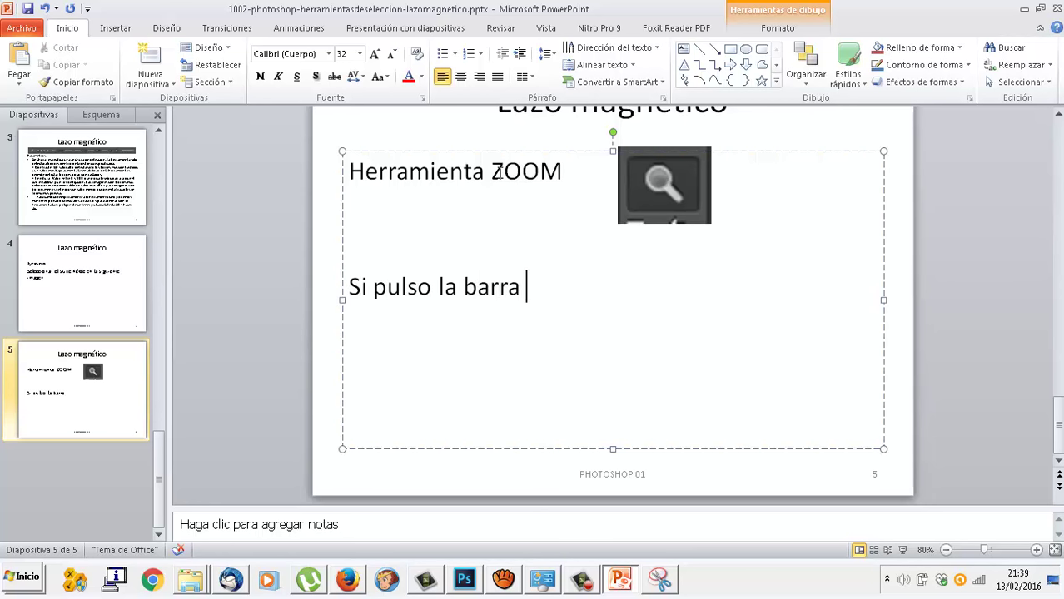
pyautogui.write('espaciadora m')
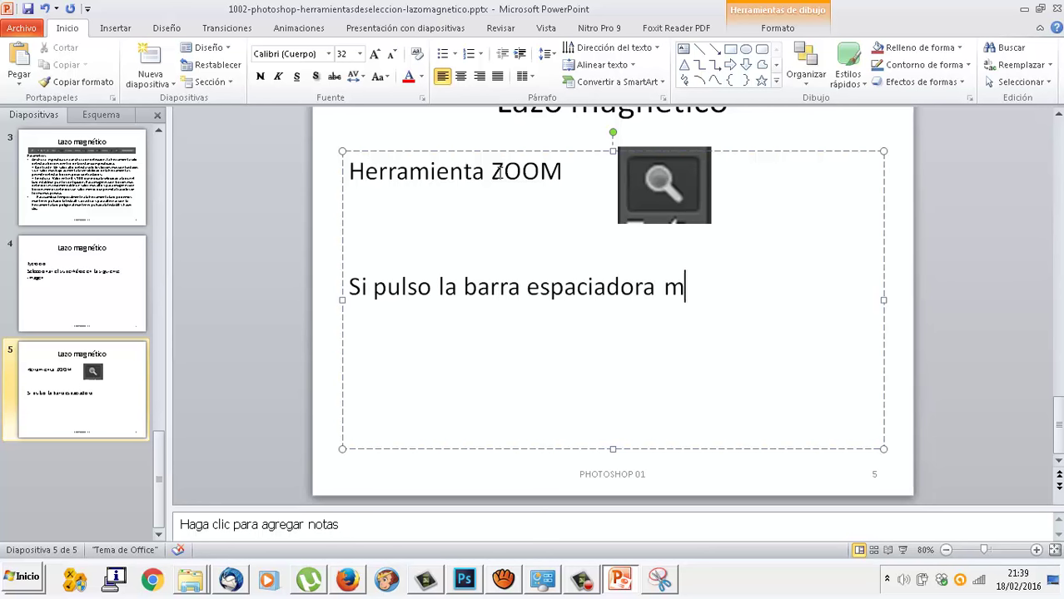
pyautogui.write('ientra')
pyautogui.write('as u')
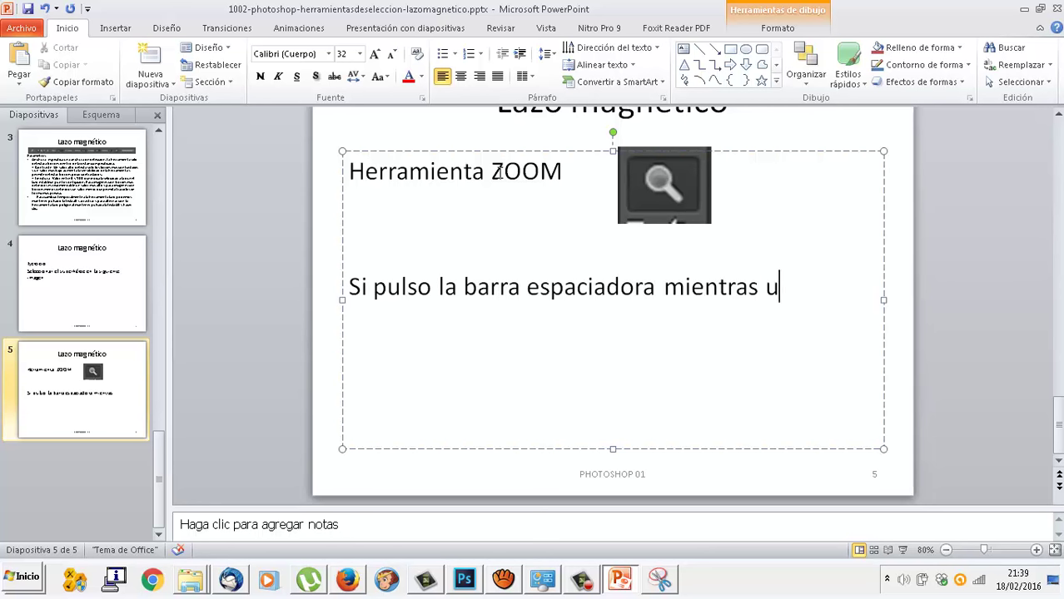
pyautogui.write('so el lazo ma')
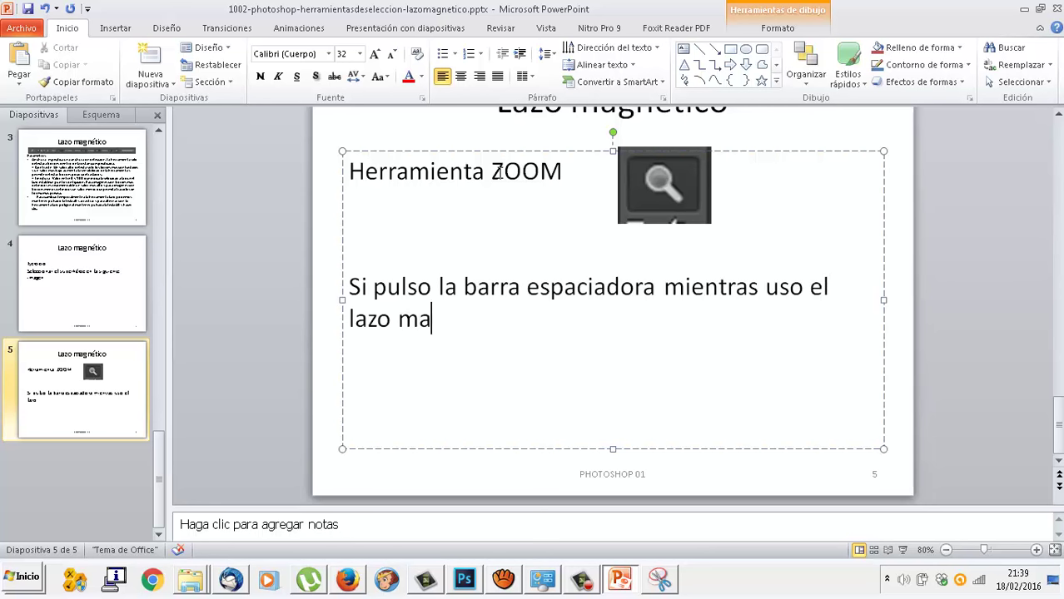
pyautogui.write('gnético, me puedo ')
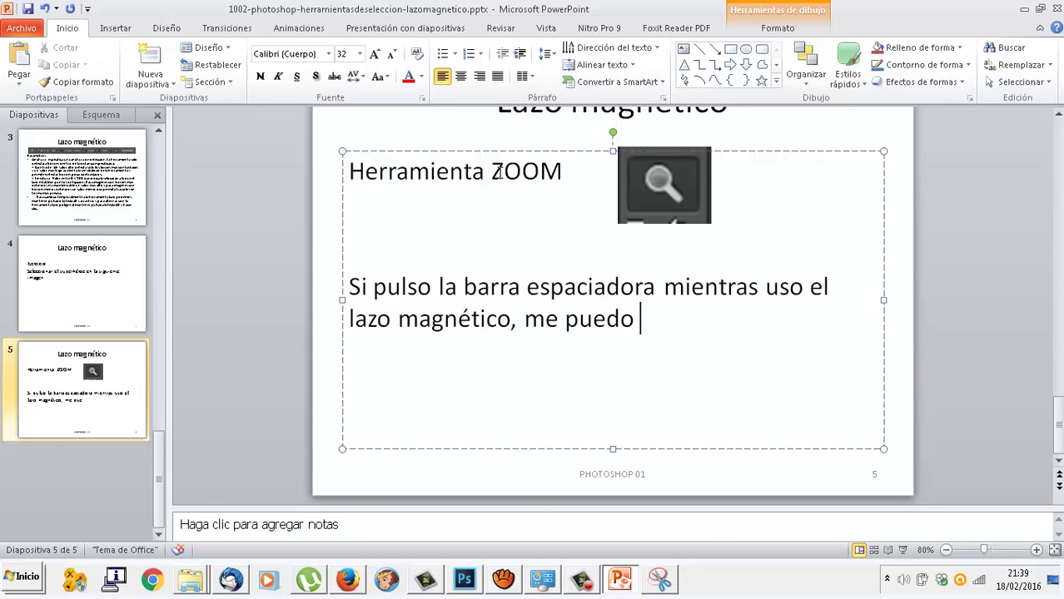
pyautogui.write('mover porla ima')
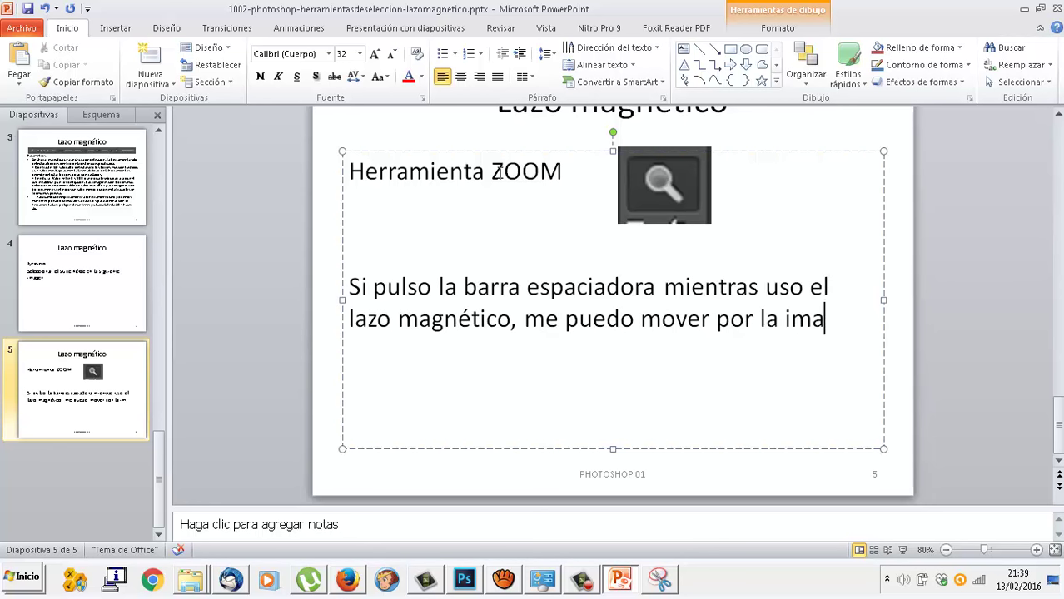
pyautogui.write('gen.')
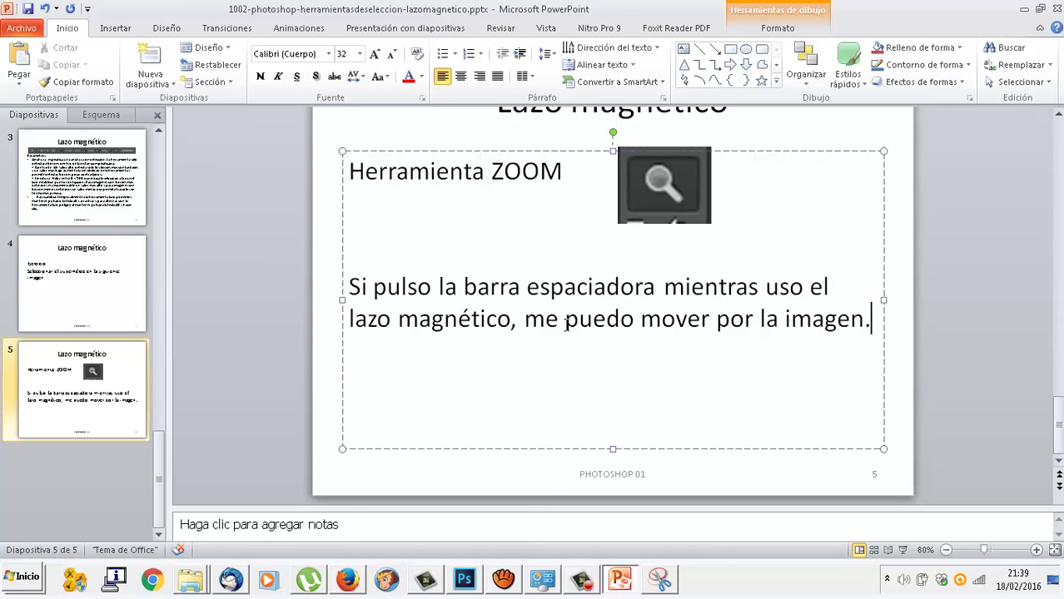
pyautogui.click(466, 580)
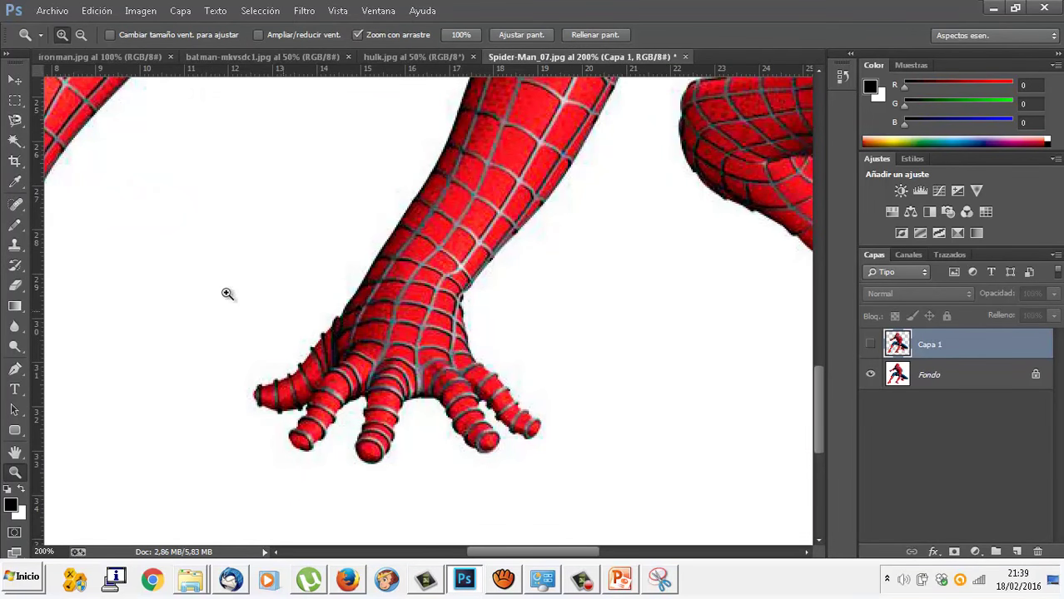
# - Trace Spider-Man's hand, arm and knee with the Magnetic Lasso while panning, then cancel with Esc
pyautogui.click(16, 122)
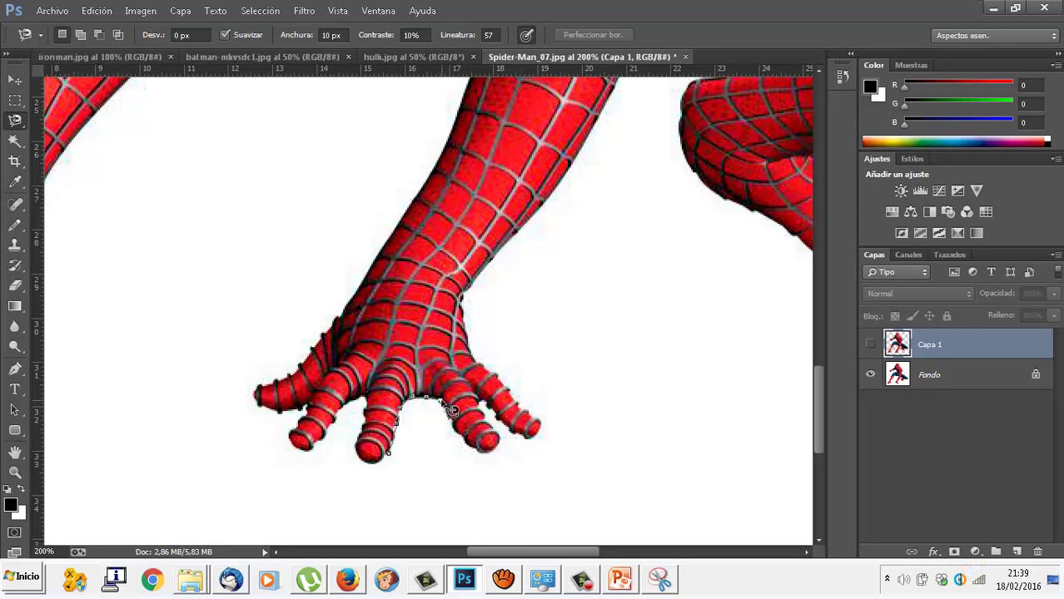
pyautogui.moveTo(547, 327)
pyautogui.mouseDown()
pyautogui.moveTo(355, 254)
pyautogui.moveTo(415, 296)
pyautogui.moveTo(562, 262)
pyautogui.moveTo(562, 273)
pyautogui.mouseUp()
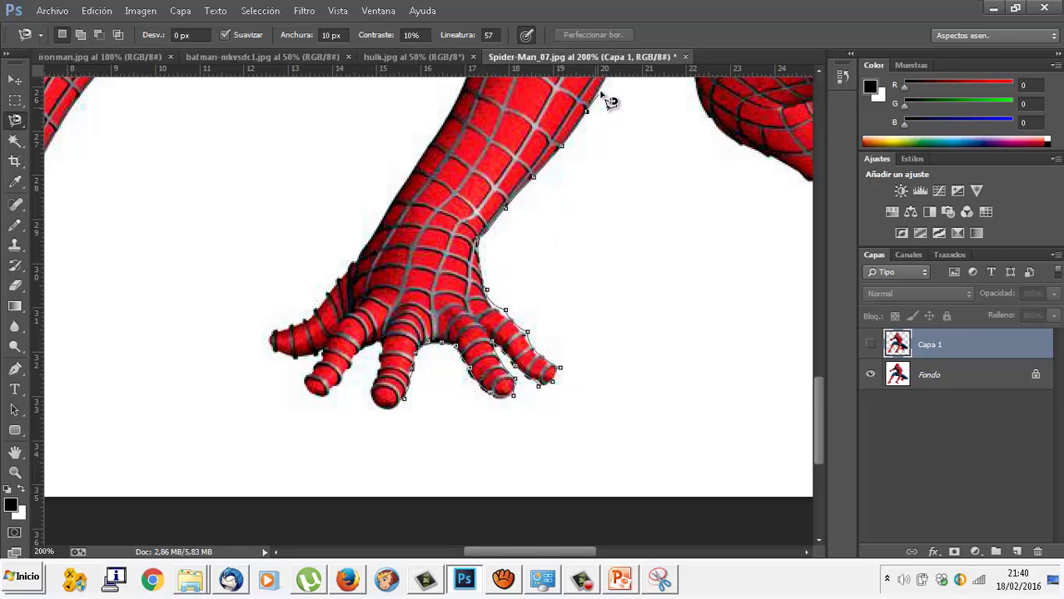
pyautogui.moveTo(596, 100); pyautogui.dragTo(463, 387)
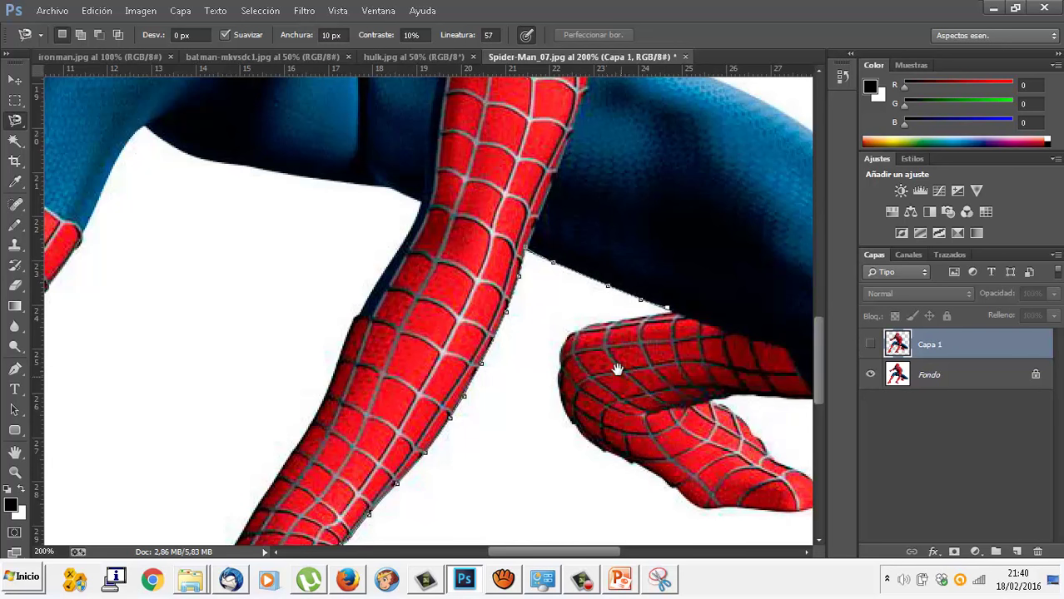
pyautogui.moveTo(617, 370); pyautogui.dragTo(512, 242)
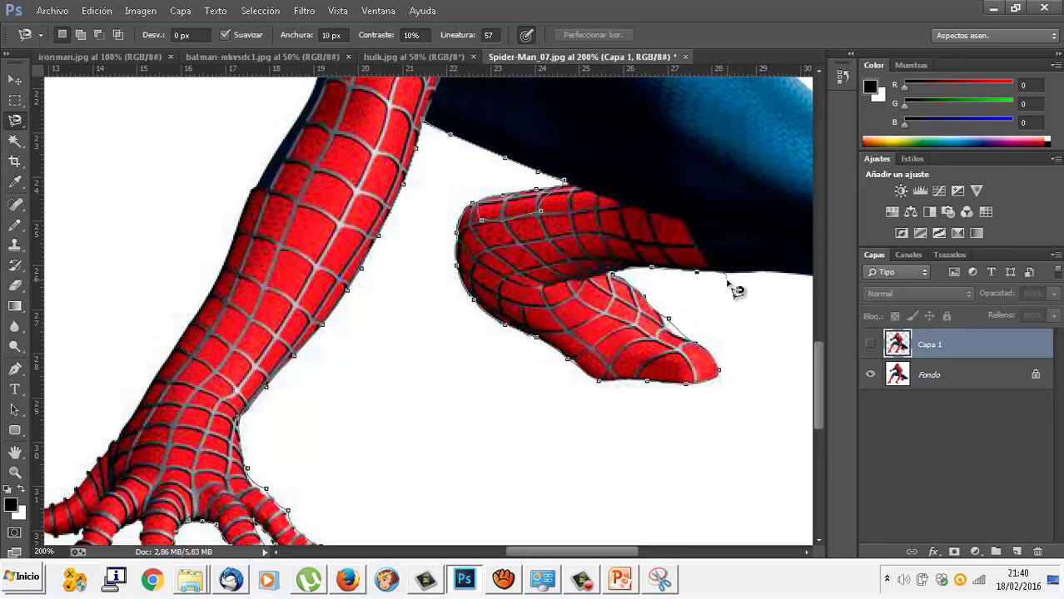
pyautogui.press('Escape')
# - Open The-Amazing-Spider-Man-Art-by-Patrick-Brown.jpg, accepting the colour profile warning
pyautogui.click(46, 11)
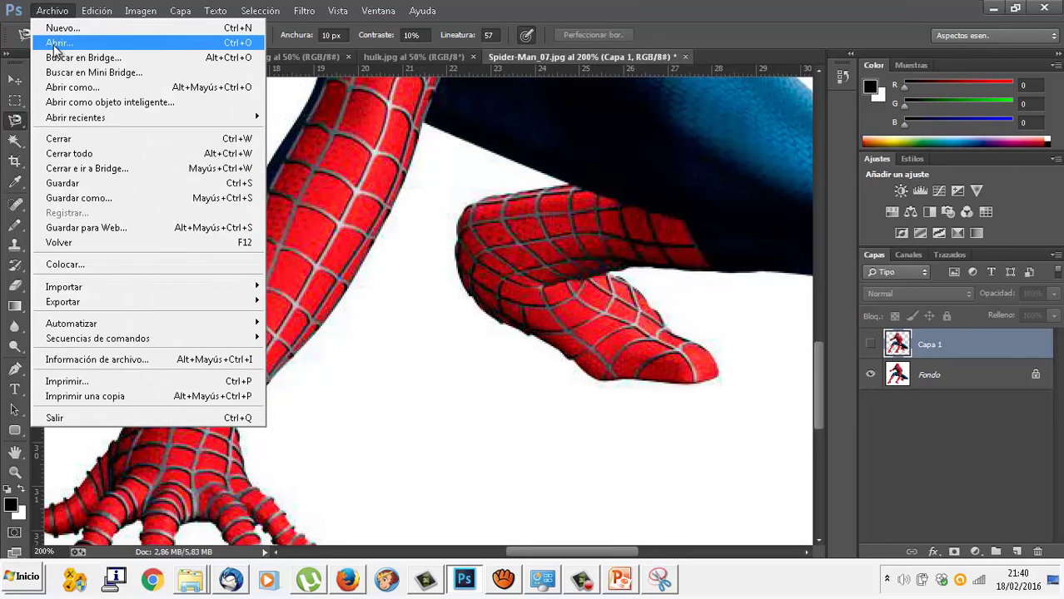
pyautogui.click(55, 39)
pyautogui.click(249, 149)
pyautogui.doubleClick(249, 149)
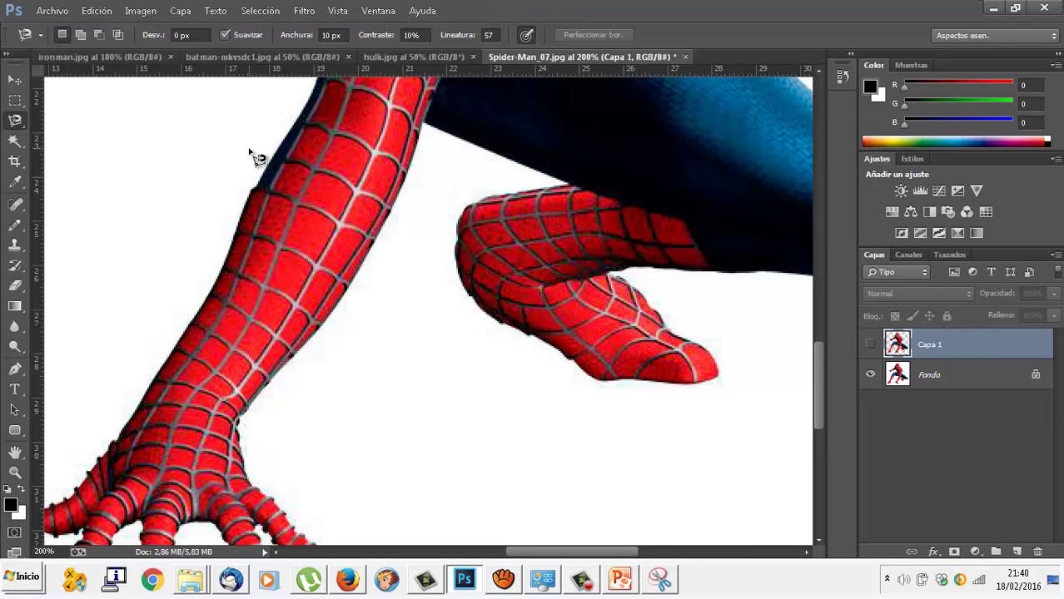
pyautogui.click(560, 311)
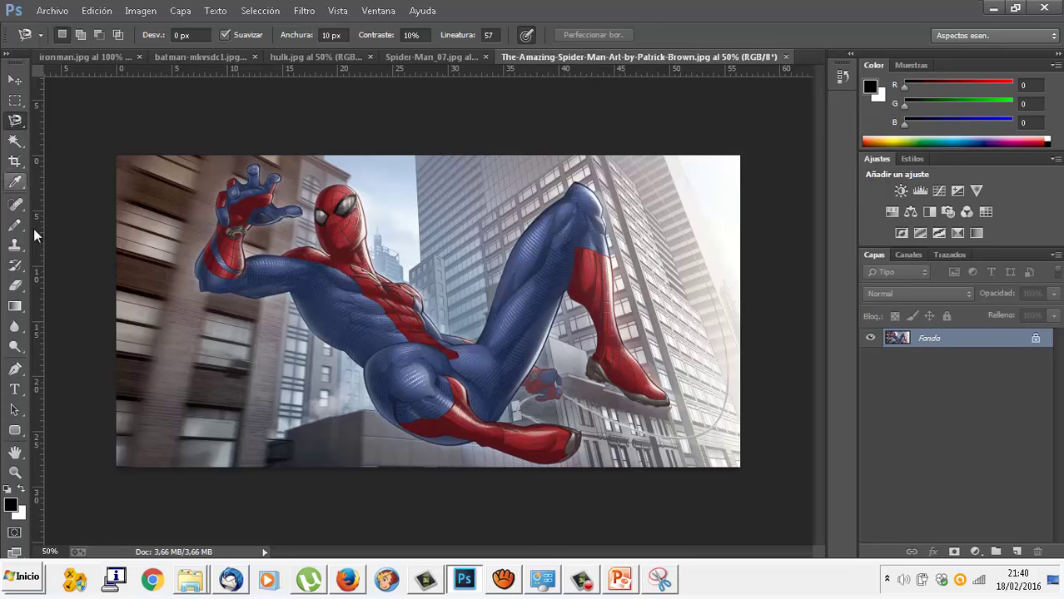
# - Zoom in on Spider-Man's head and select the Magnetic Lasso
pyautogui.click(15, 472)
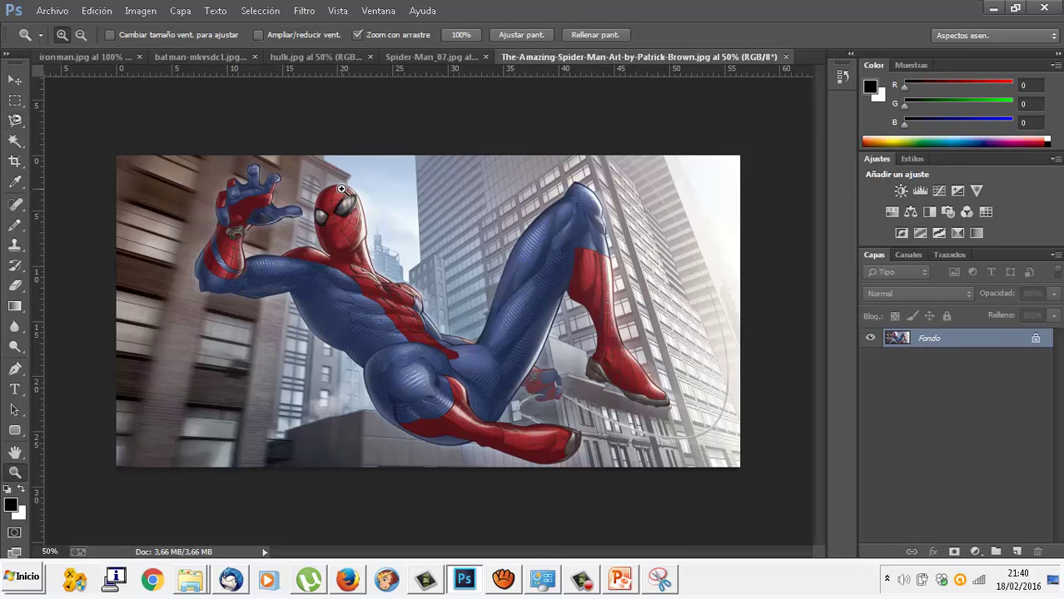
pyautogui.moveTo(342, 190); pyautogui.dragTo(299, 222)
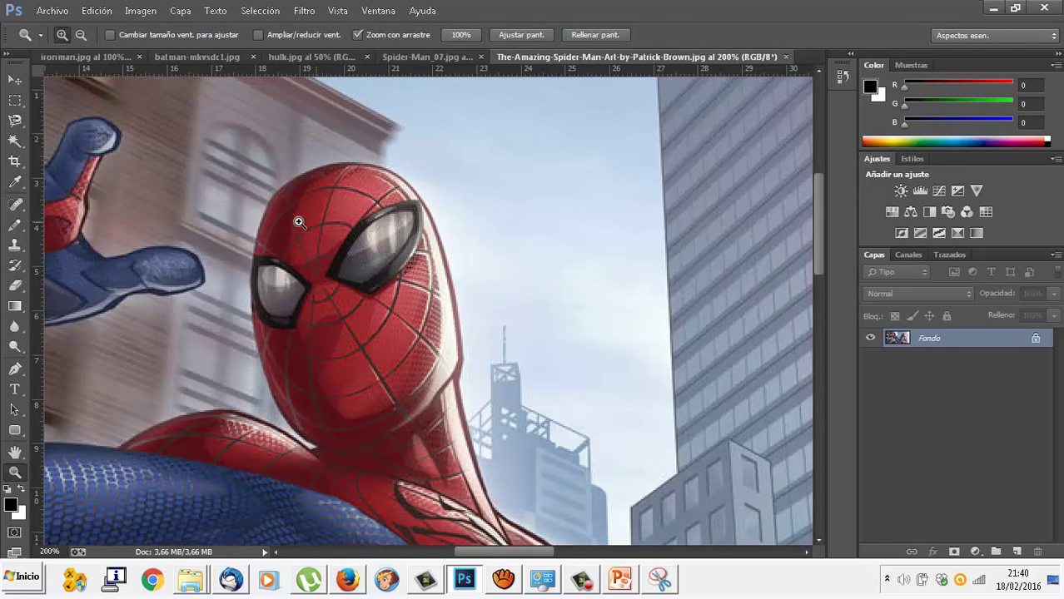
pyautogui.click(13, 119)
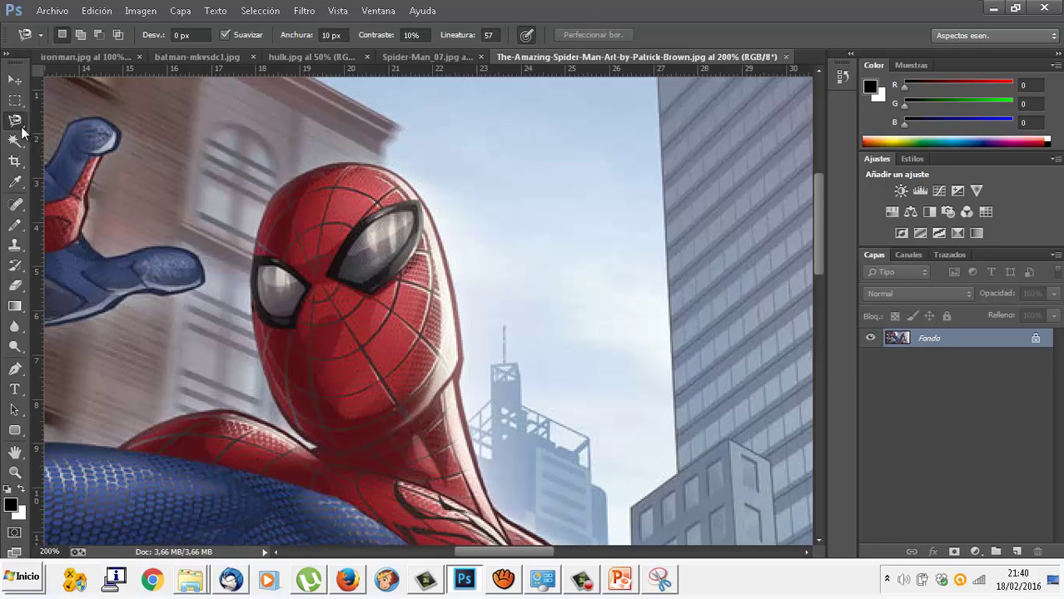
# - Trace the magnetic lasso from Spider-Man's head past his shoulder and arm down around his raised red leg
pyautogui.click(324, 165)
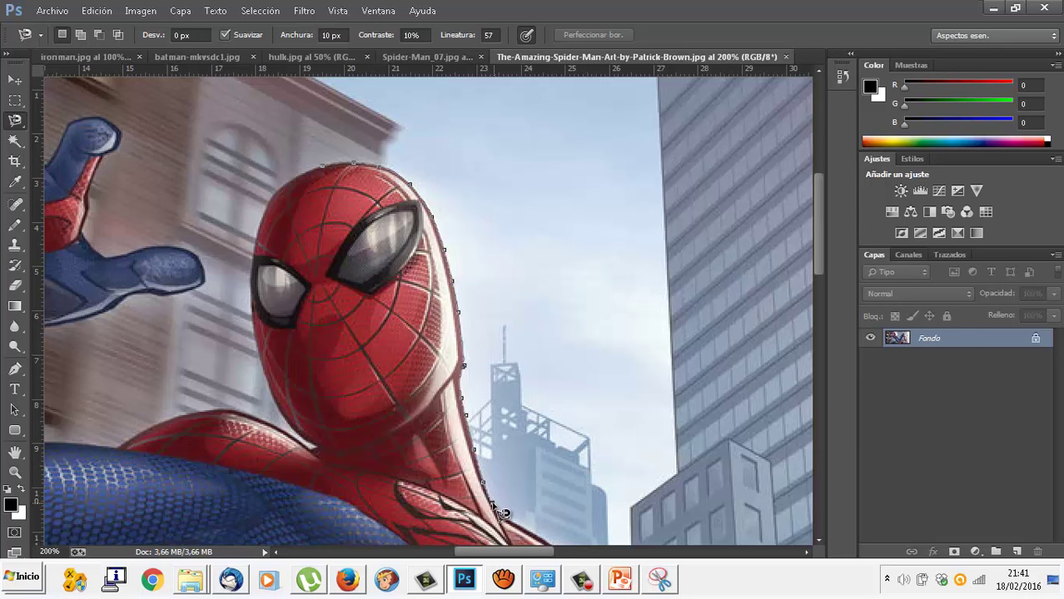
pyautogui.moveTo(494, 503)
pyautogui.mouseDown()
pyautogui.moveTo(494, 392)
pyautogui.moveTo(444, 245)
pyautogui.mouseUp()
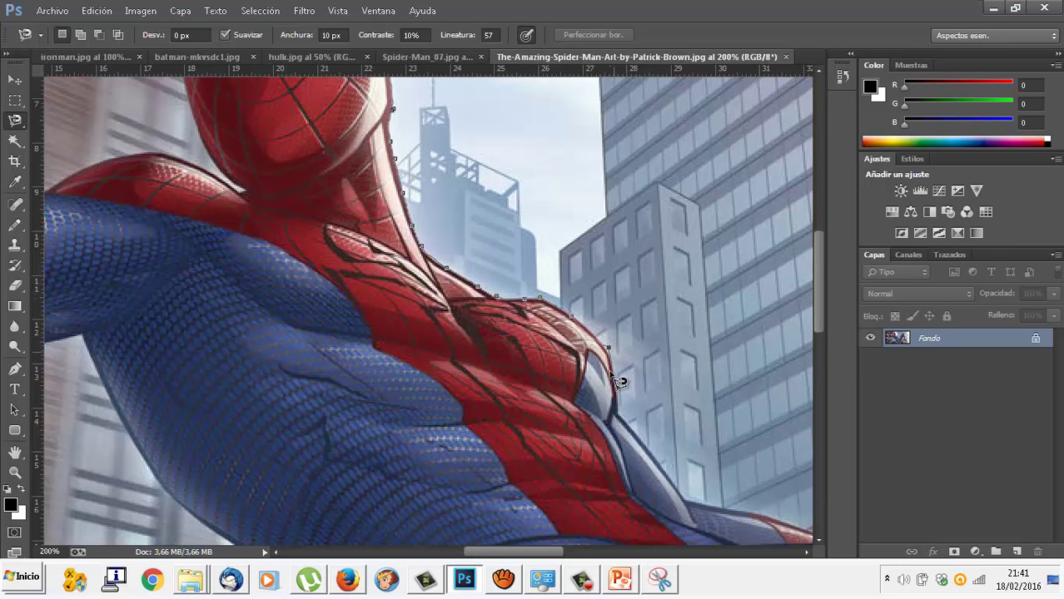
pyautogui.moveTo(641, 410); pyautogui.dragTo(495, 284)
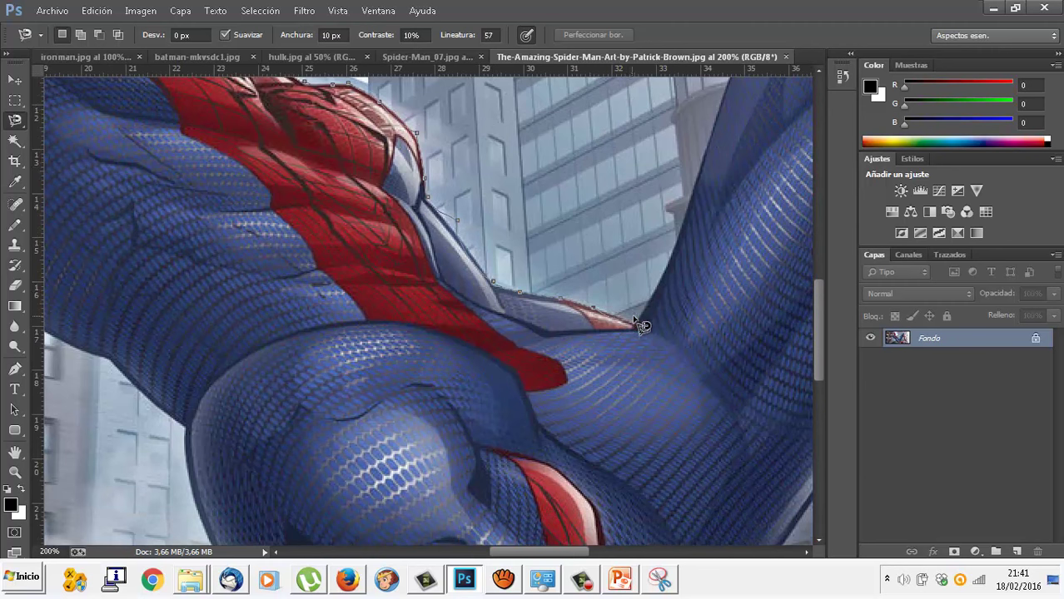
pyautogui.moveTo(651, 259); pyautogui.dragTo(541, 371)
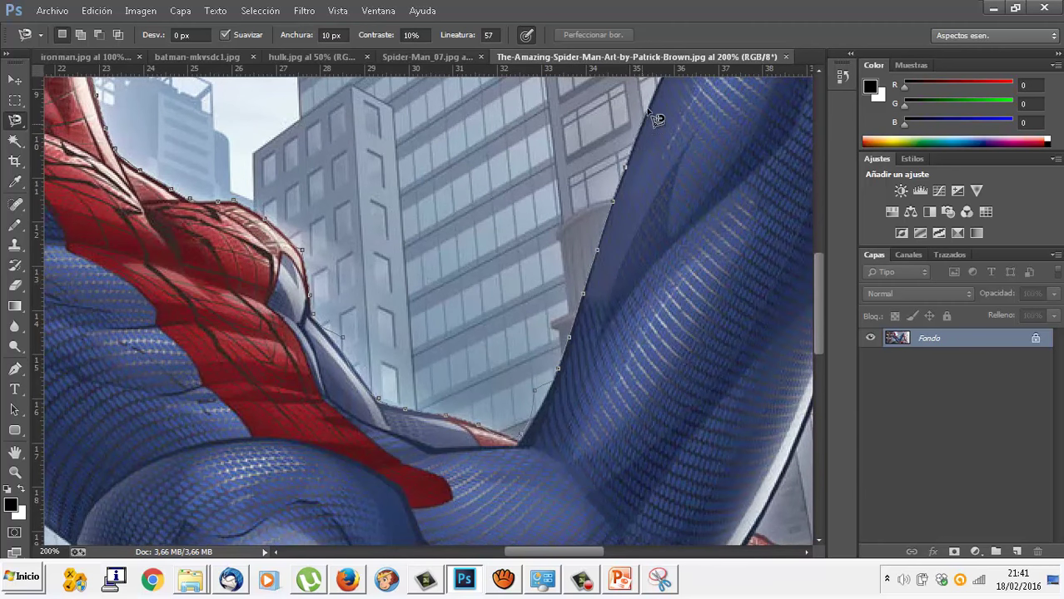
pyautogui.moveTo(644, 110); pyautogui.dragTo(452, 442)
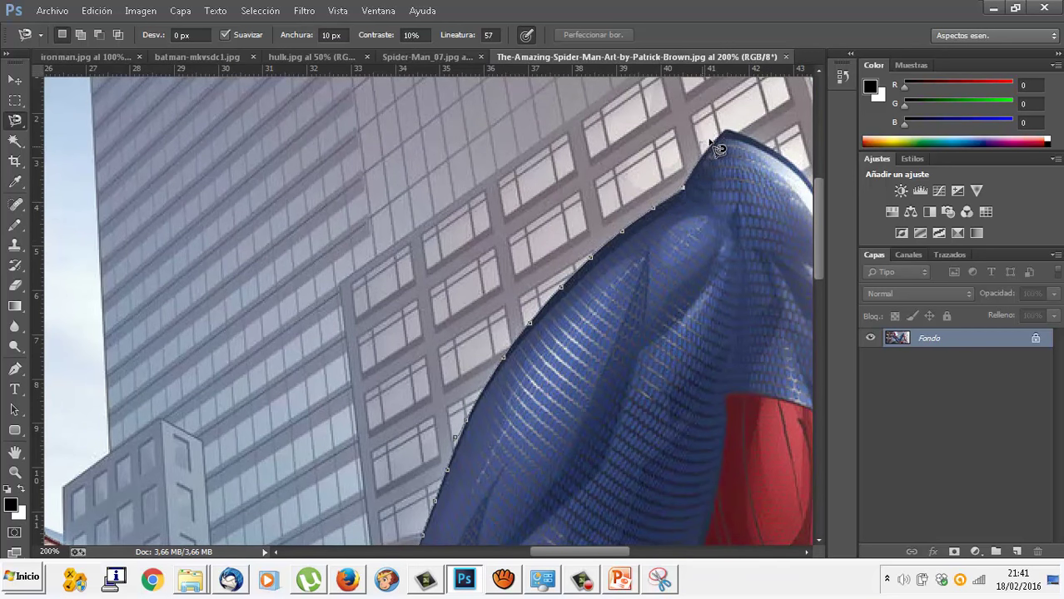
pyautogui.moveTo(729, 125); pyautogui.dragTo(511, 150)
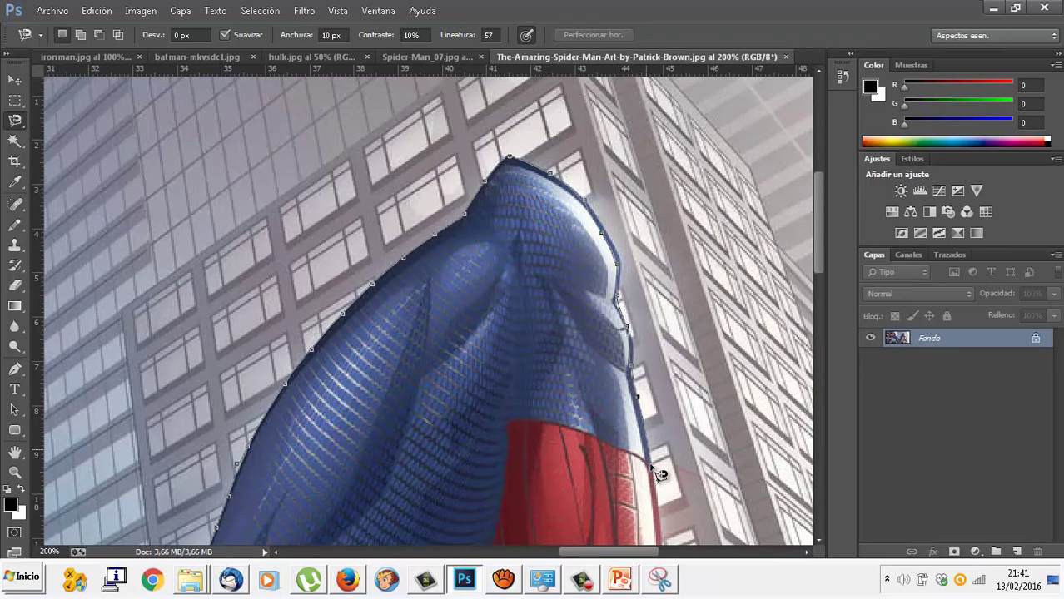
pyautogui.moveTo(660, 475); pyautogui.dragTo(558, 186)
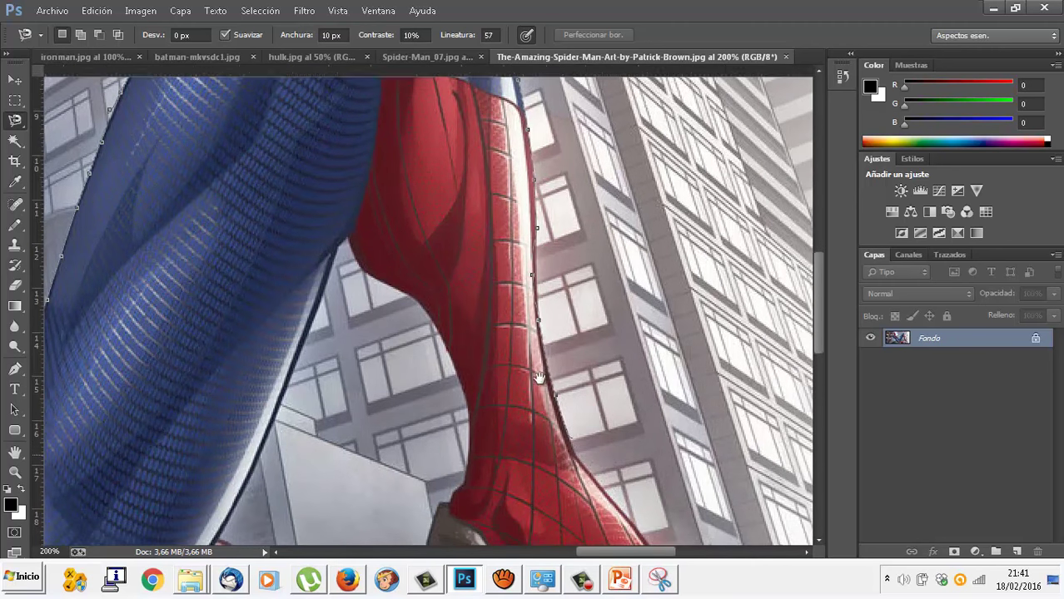
# - Trace the magnetic lasso down the leg, around the red shoe and the web-shooting hand
pyautogui.moveTo(581, 427); pyautogui.dragTo(486, 254)
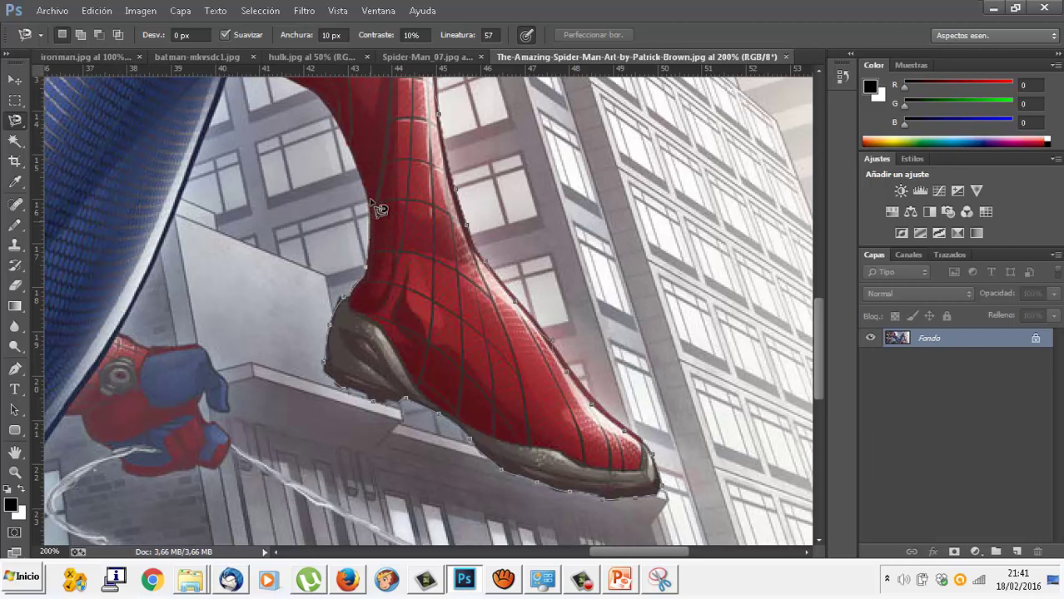
pyautogui.moveTo(322, 107); pyautogui.dragTo(424, 329)
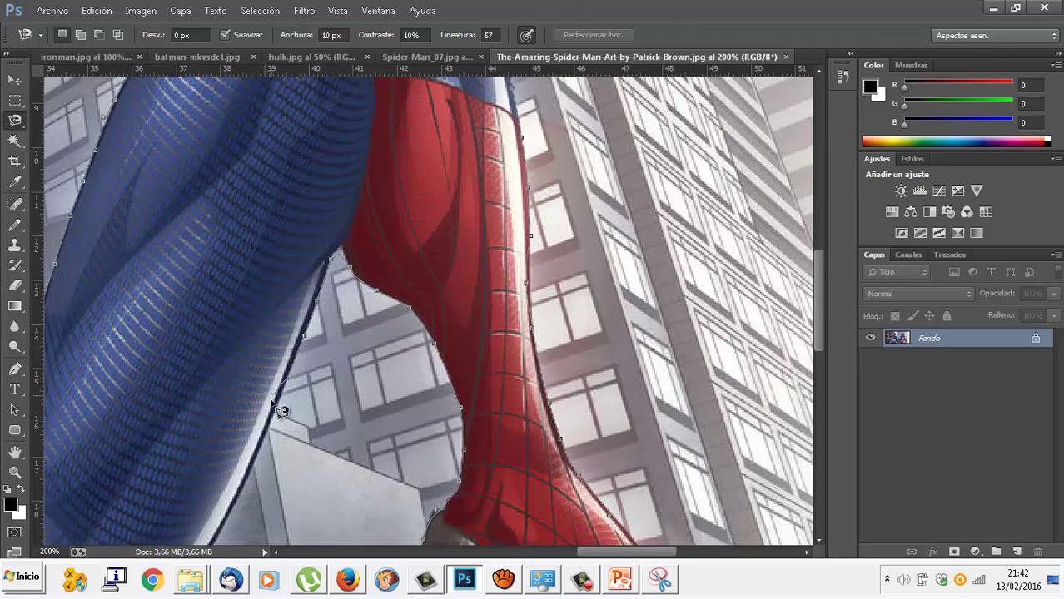
pyautogui.moveTo(266, 416); pyautogui.dragTo(358, 204)
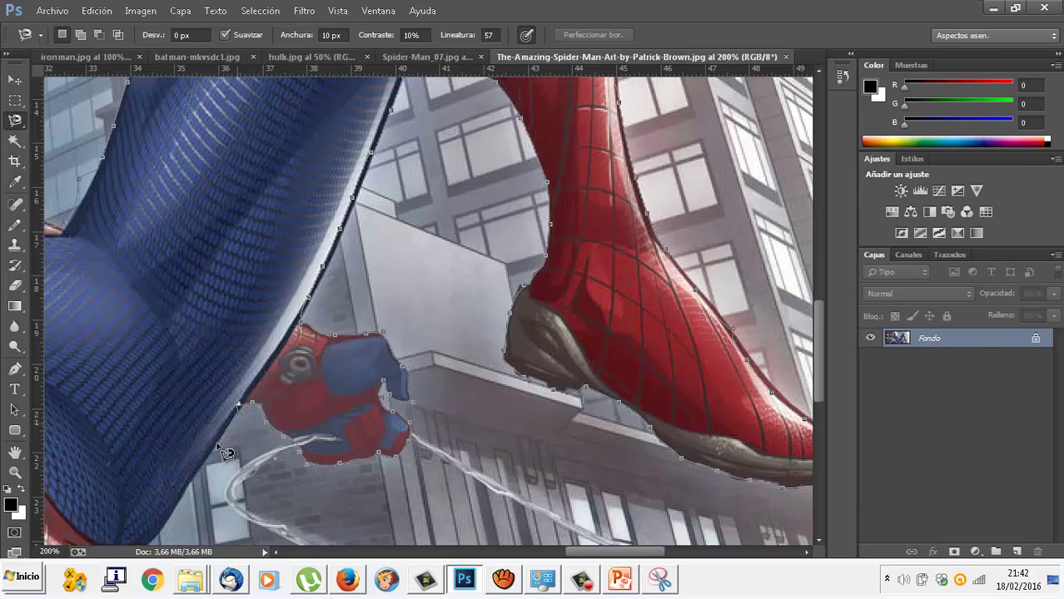
pyautogui.moveTo(179, 497); pyautogui.dragTo(305, 295)
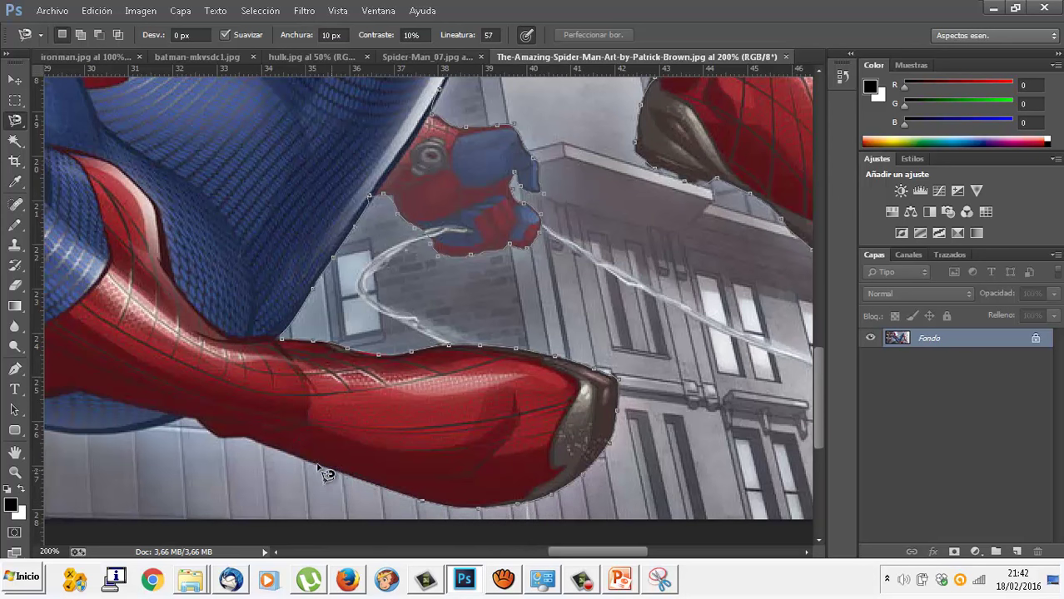
pyautogui.moveTo(240, 441); pyautogui.dragTo(414, 462)
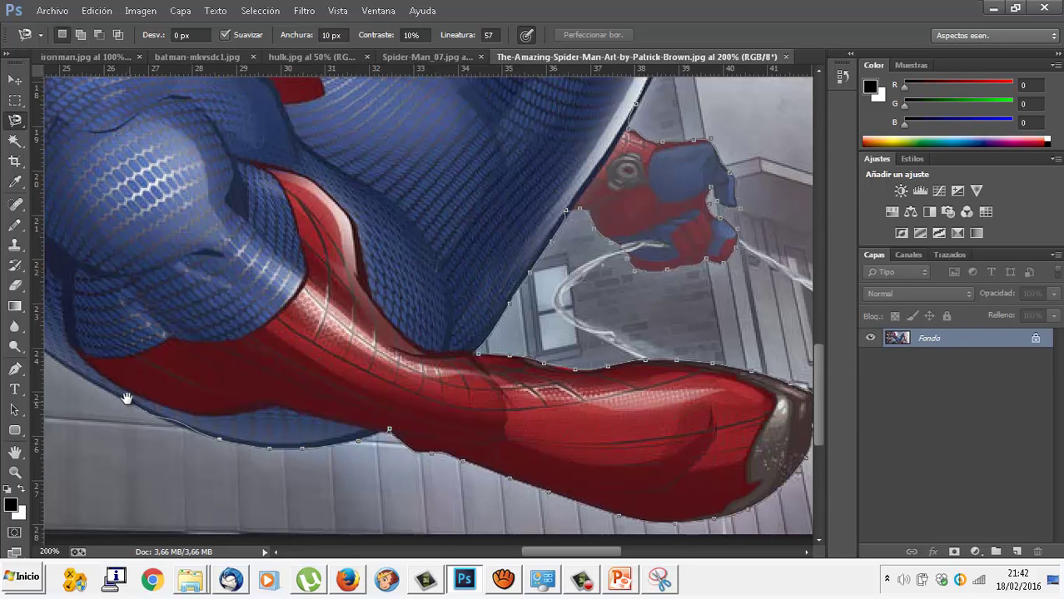
# - Carry the outline along the bent leg, hip, torso and raised arm to the blue hand's fingers
pyautogui.moveTo(123, 400); pyautogui.dragTo(388, 450)
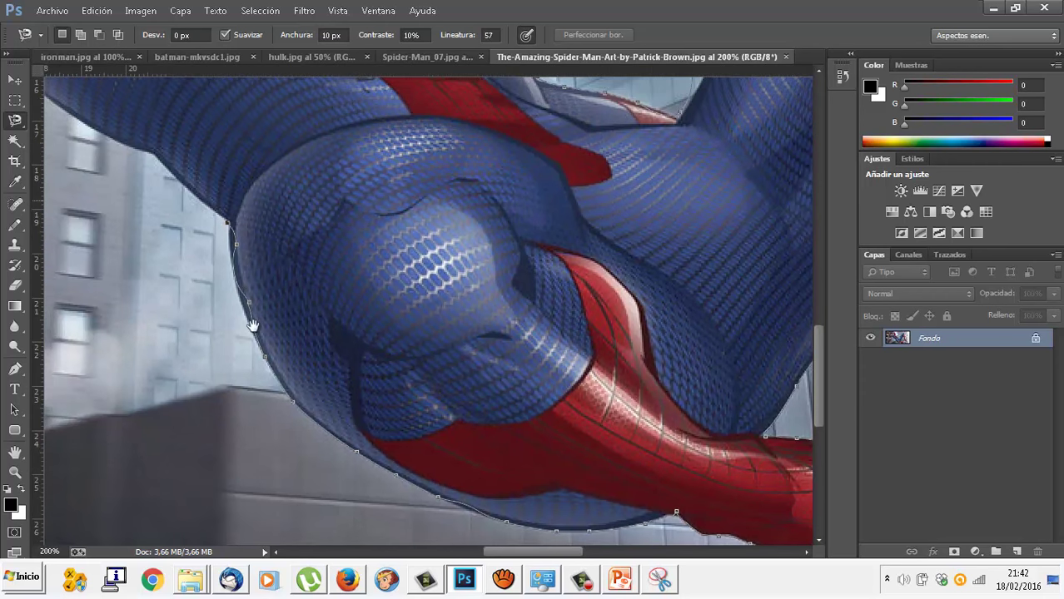
pyautogui.moveTo(198, 185); pyautogui.dragTo(333, 454)
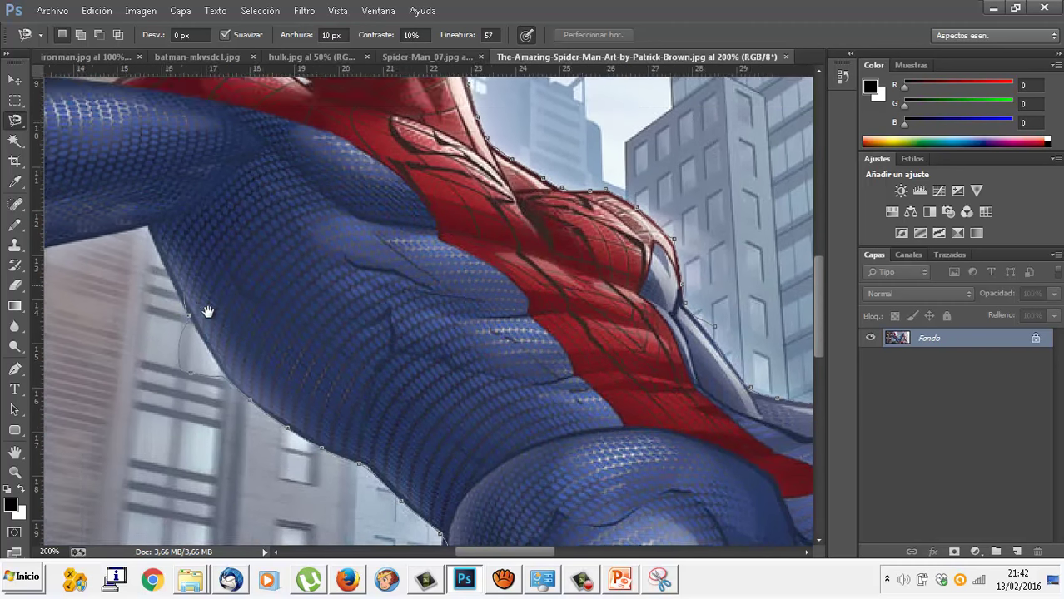
pyautogui.moveTo(104, 233); pyautogui.dragTo(346, 368)
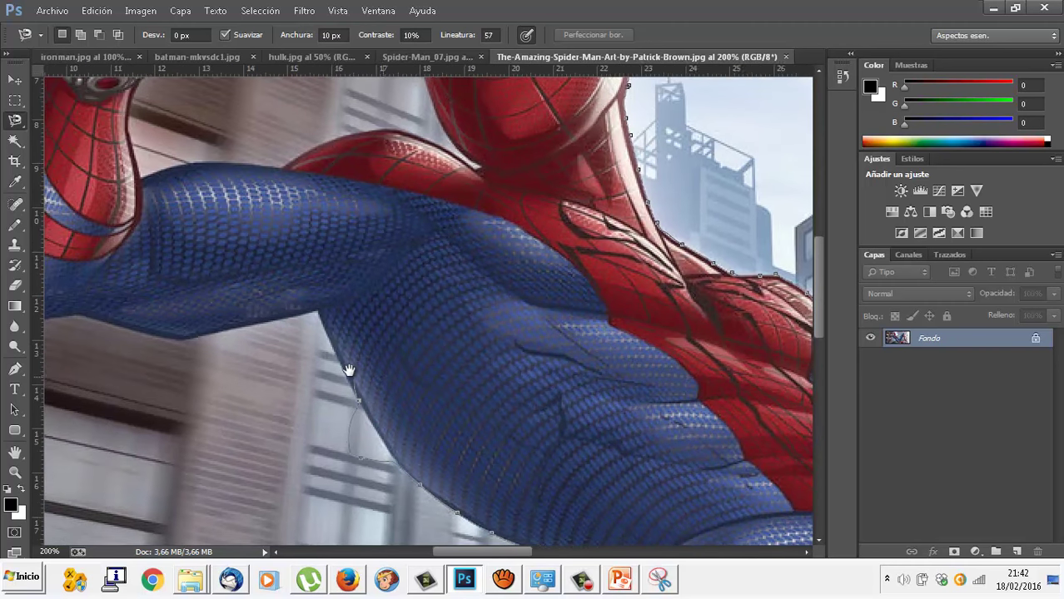
pyautogui.click(317, 309)
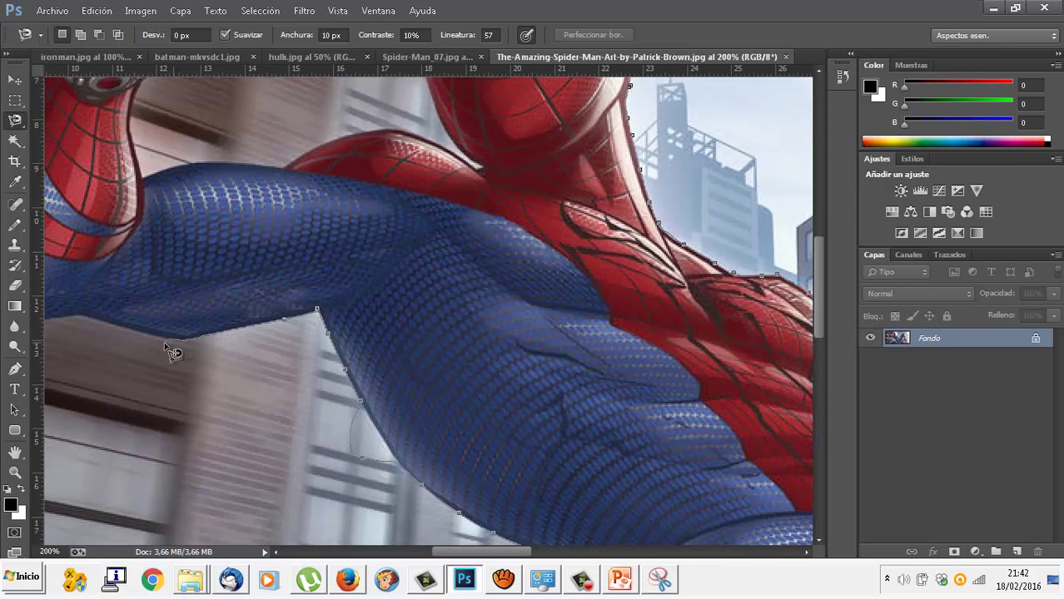
pyautogui.moveTo(88, 311); pyautogui.dragTo(307, 375)
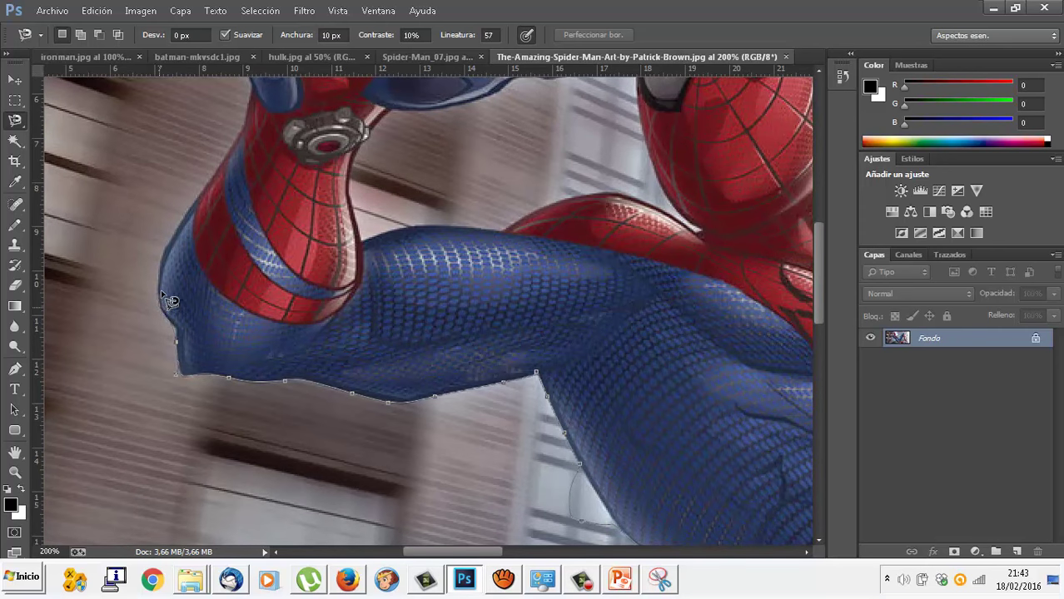
pyautogui.moveTo(199, 206); pyautogui.dragTo(144, 372)
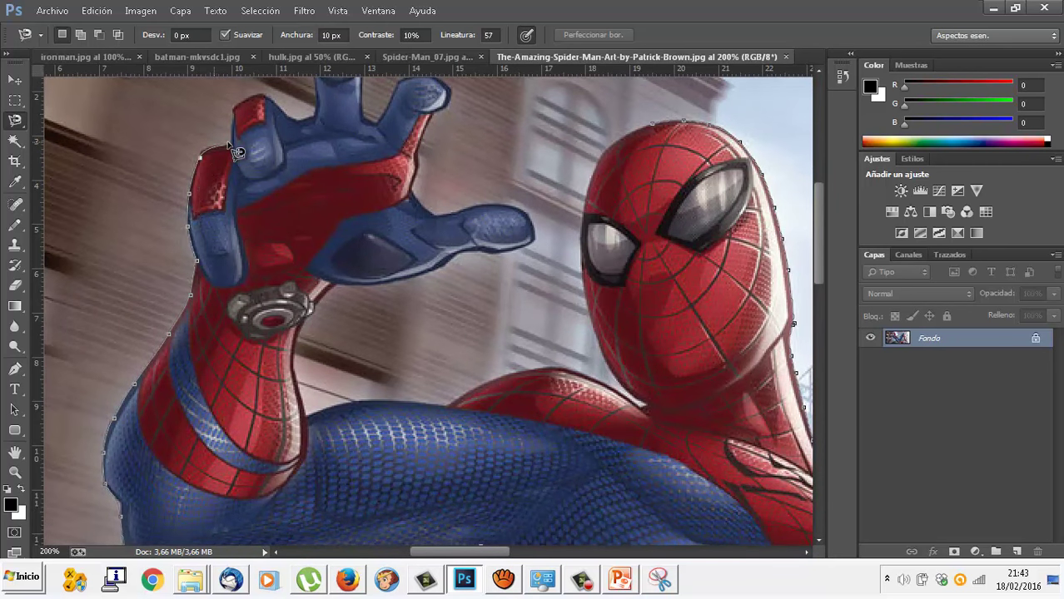
pyautogui.scroll(5, 241, 114)
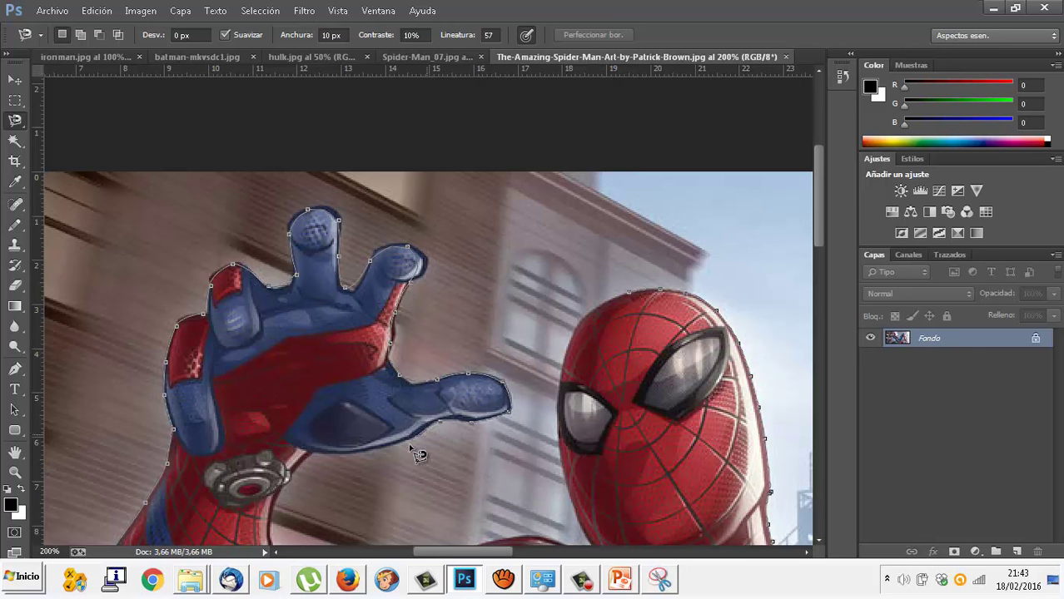
# - Trace around the fingertips and head, then close the outline at its starting point
pyautogui.moveTo(307, 450); pyautogui.dragTo(338, 262)
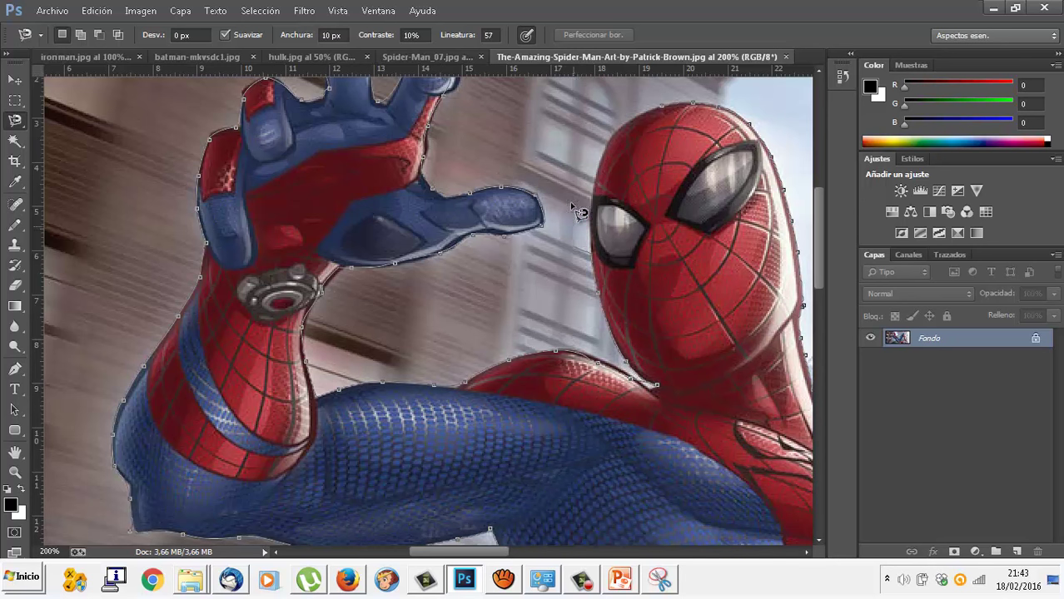
pyautogui.click(673, 112)
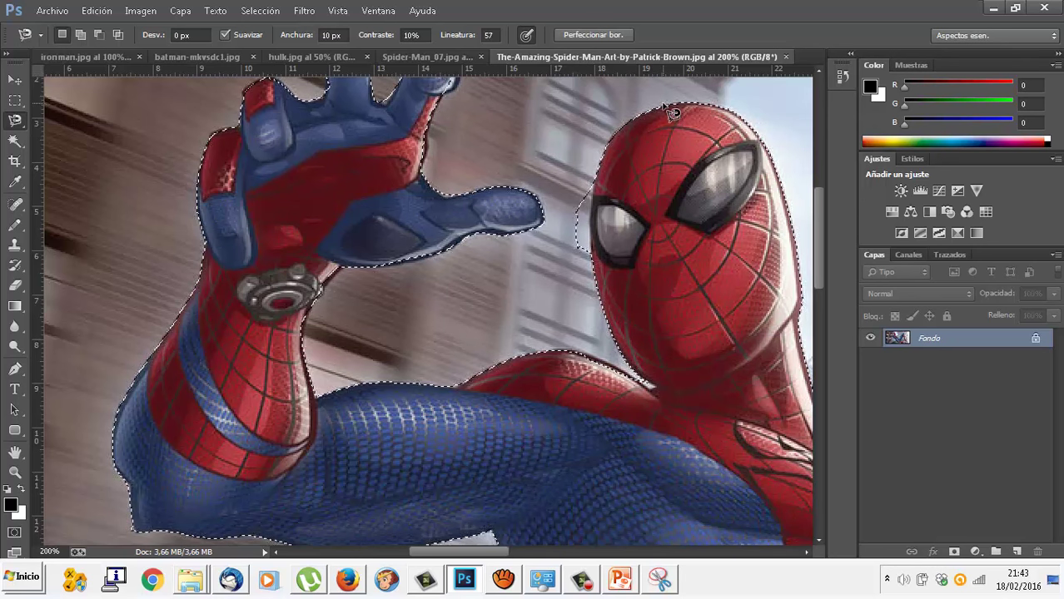
# - Zoom out from 200% to 50% to view the whole artwork and its selection
pyautogui.click(15, 472)
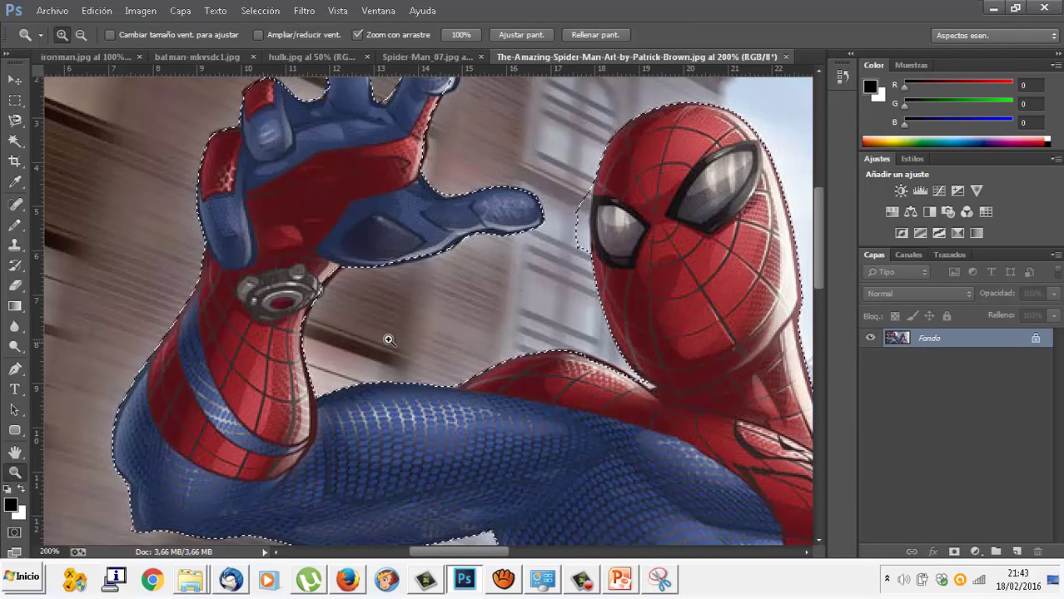
pyautogui.keyDown('alt'); pyautogui.click(417, 323); pyautogui.keyUp('alt')
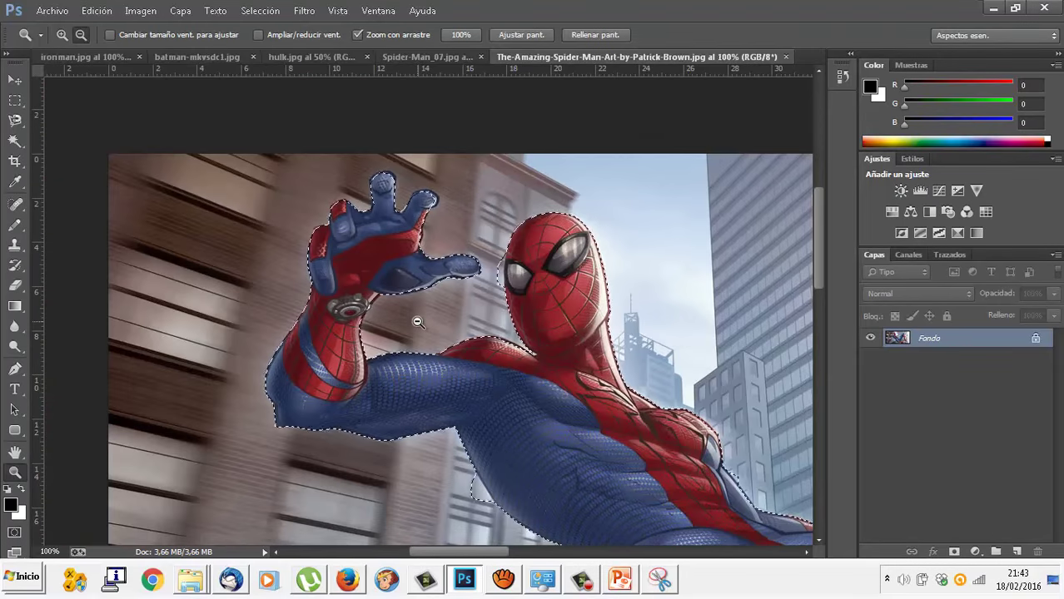
pyautogui.keyDown('alt'); pyautogui.click(417, 323); pyautogui.keyUp('alt')
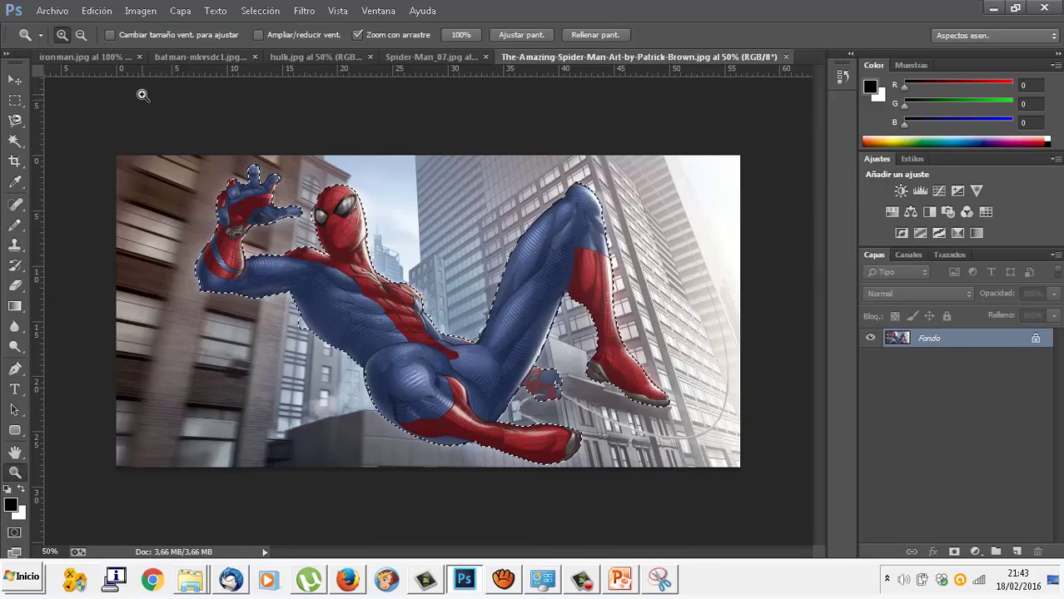
# - Duplicate the Fondo layer with Duplicar capa to create Fondo copia
pyautogui.click(96, 10)
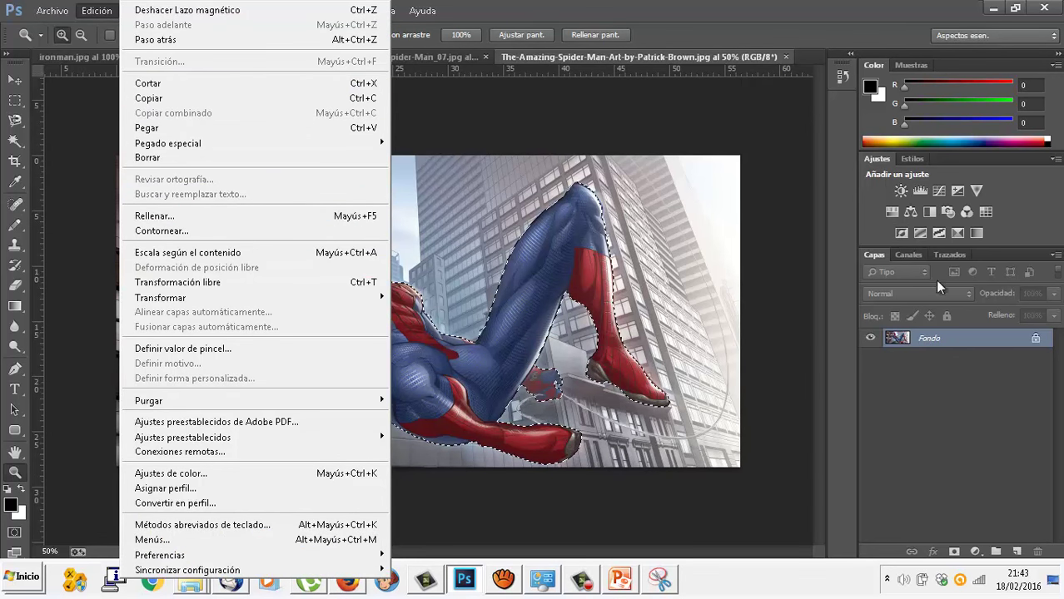
pyautogui.rightClick(931, 344)
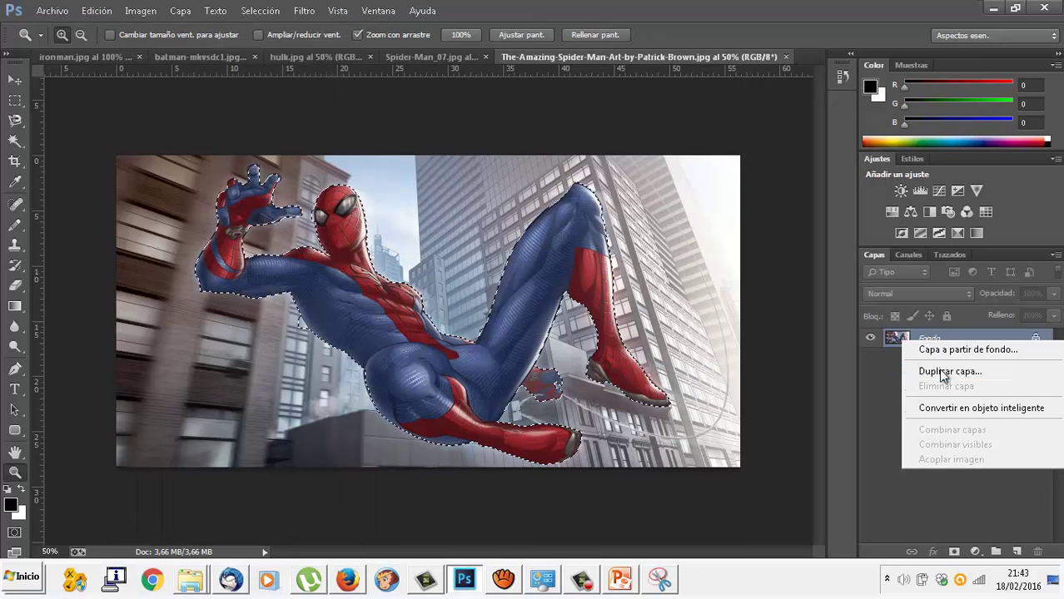
pyautogui.click(949, 371)
pyautogui.click(697, 177)
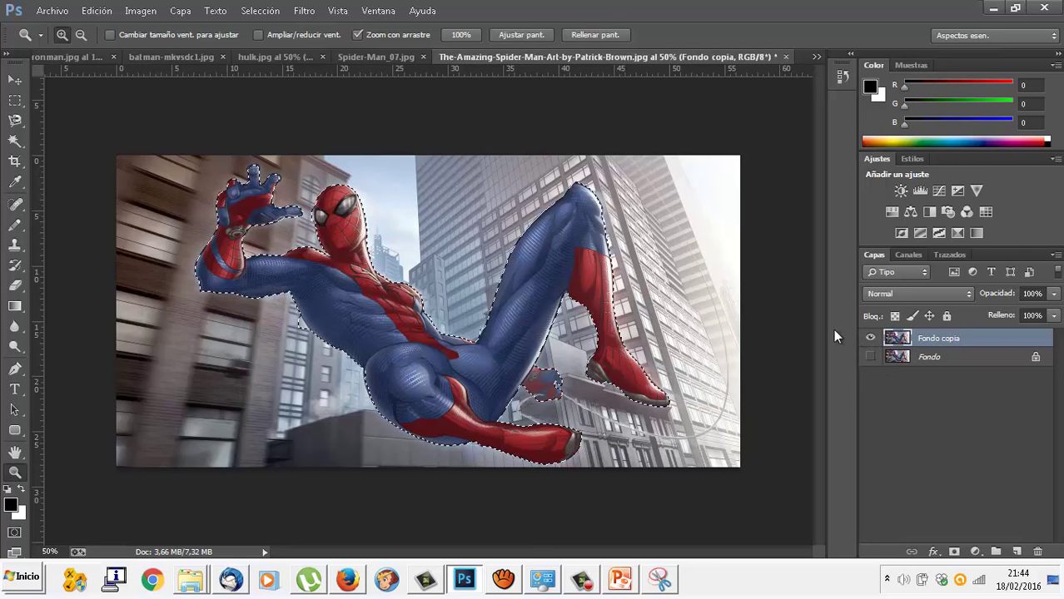
# - Copy and paste the selected Spider-Man onto Capa 1, hiding Fondo copia to show transparency
pyautogui.click(94, 13)
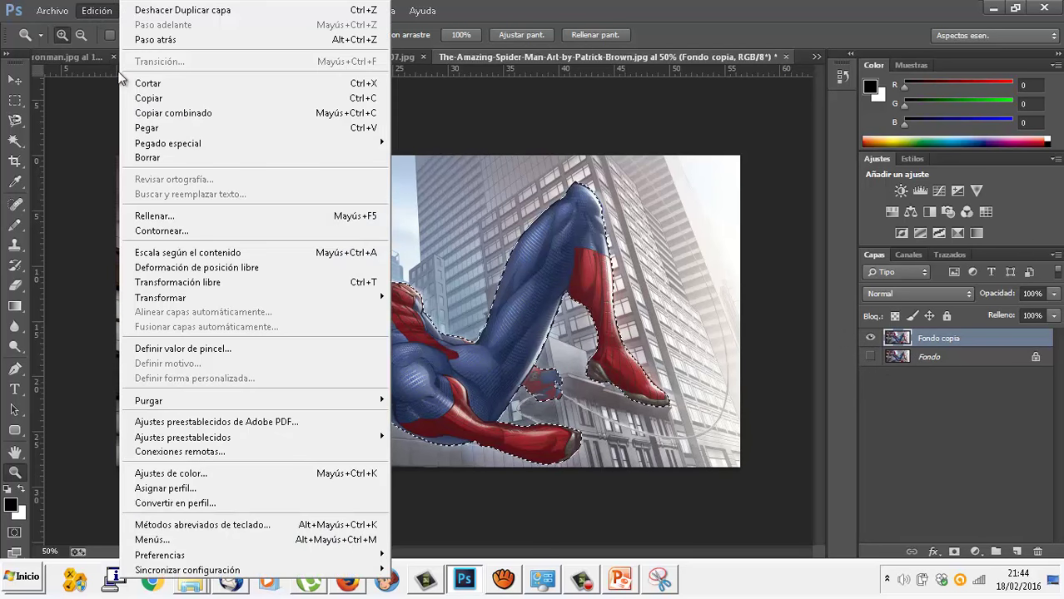
pyautogui.click(144, 98)
pyautogui.click(96, 12)
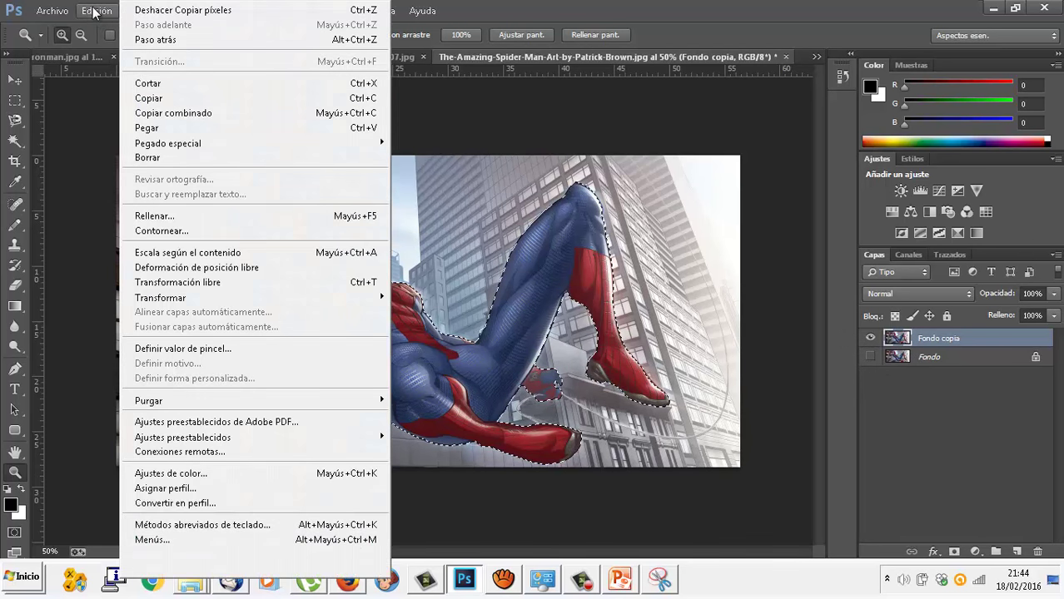
pyautogui.click(146, 128)
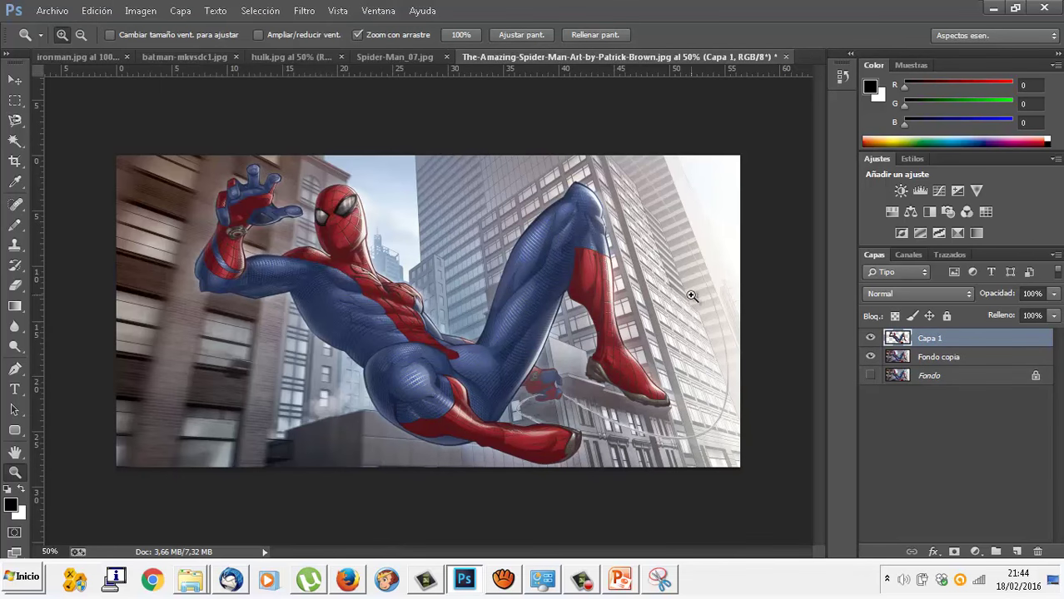
pyautogui.click(870, 358)
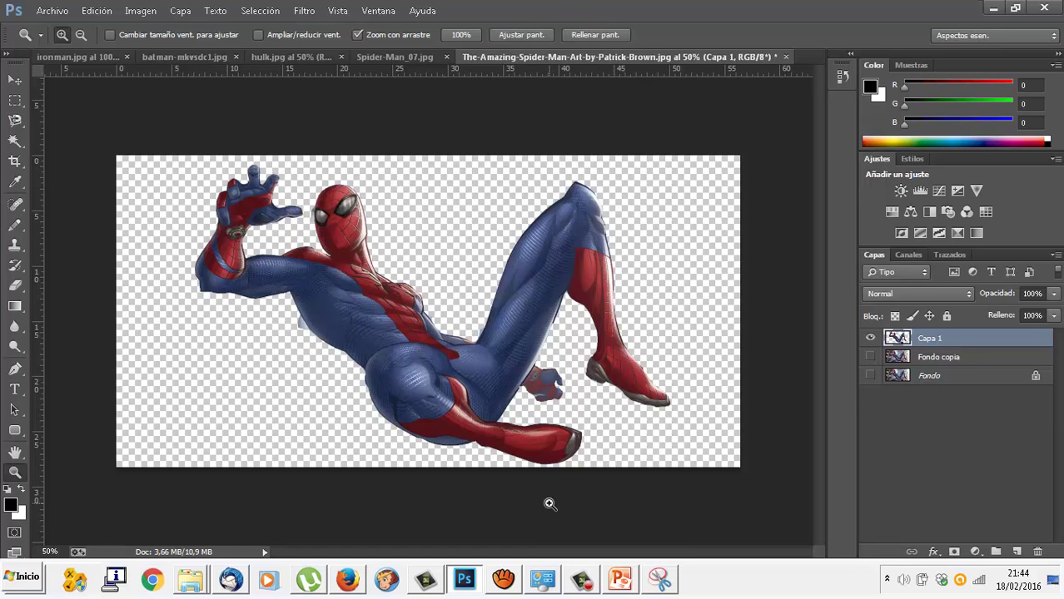
pyautogui.click(585, 586)
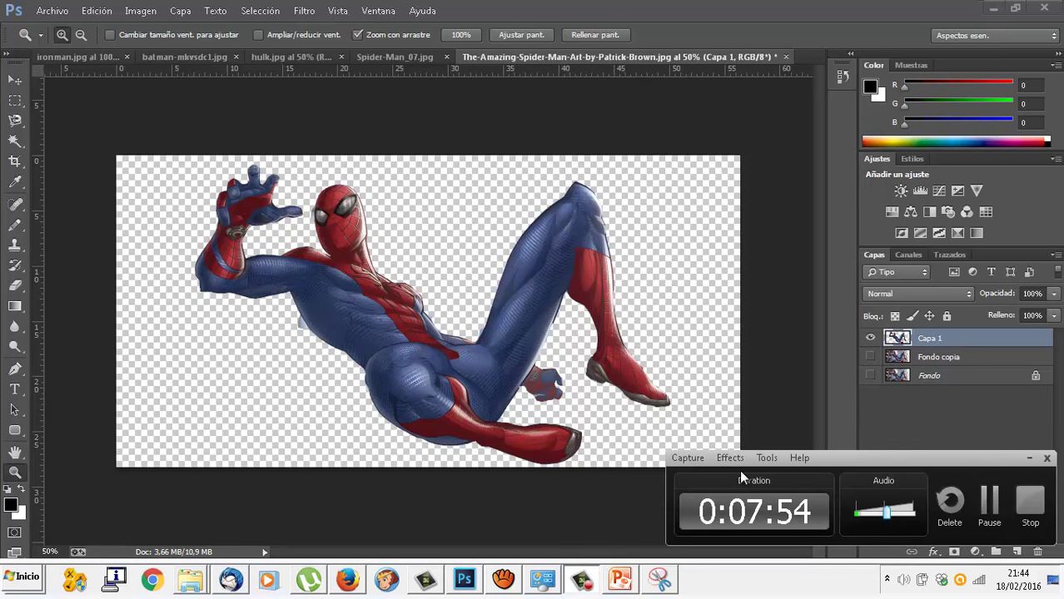